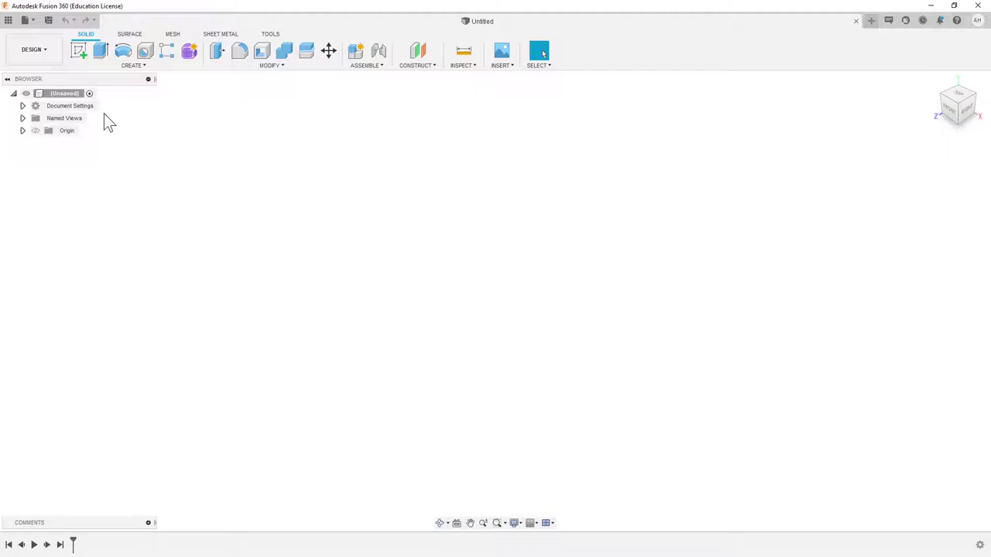
Step: On the front plane, draw a fit point spline from near the top down to just below the origin
click(76, 55)
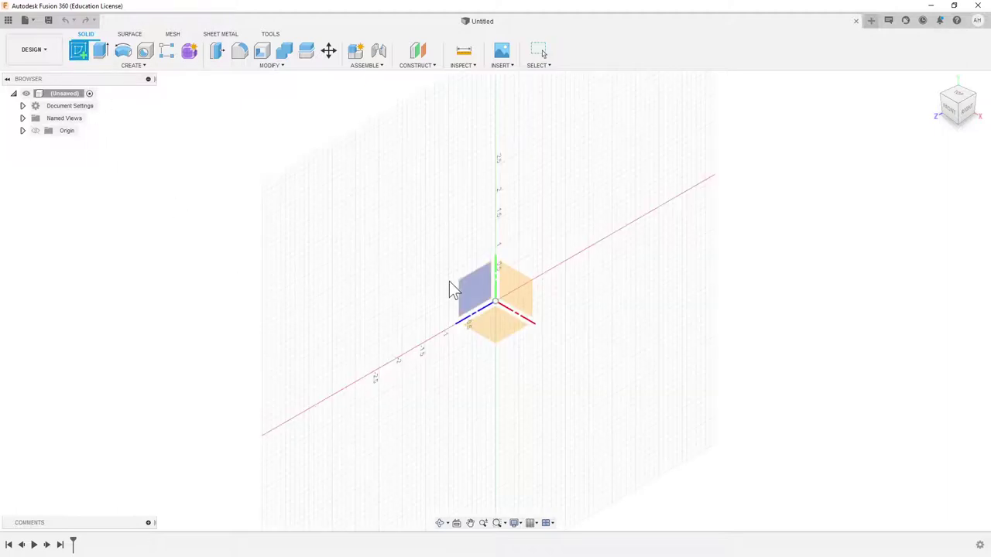
click(504, 299)
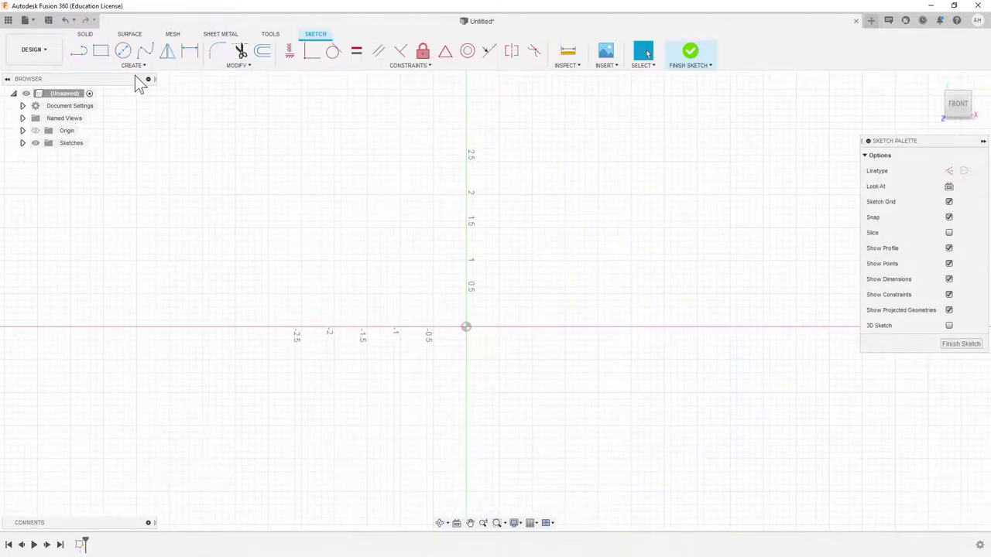
click(144, 50)
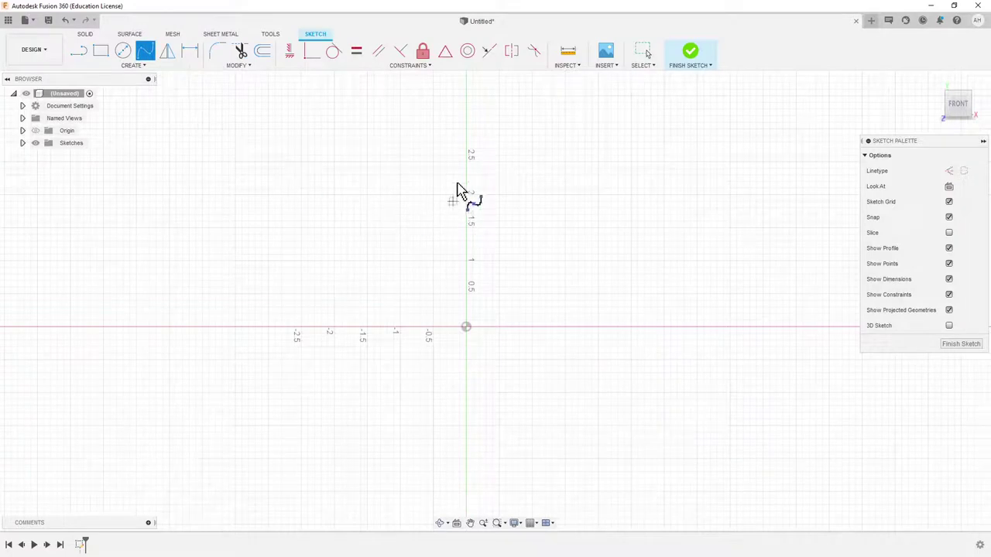
click(380, 116)
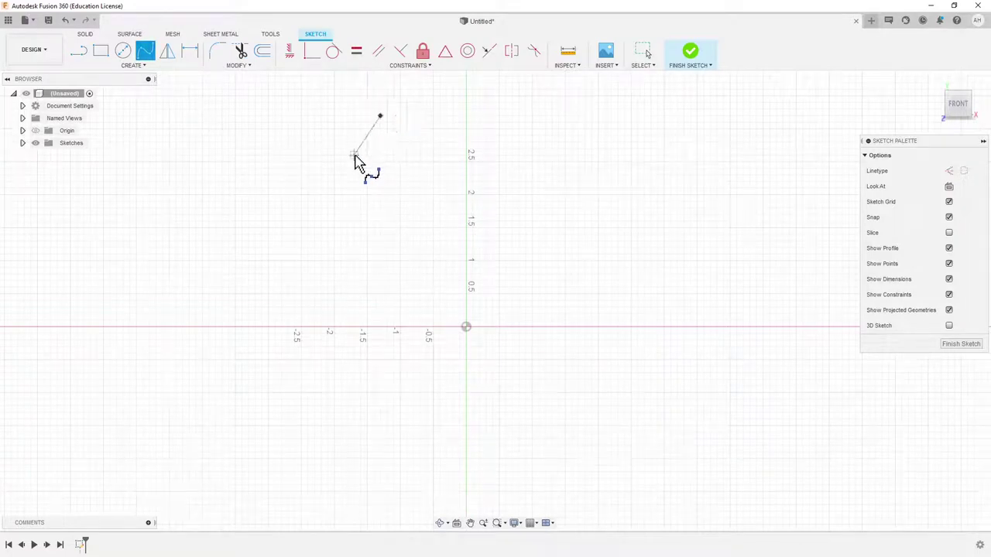
click(354, 161)
click(348, 242)
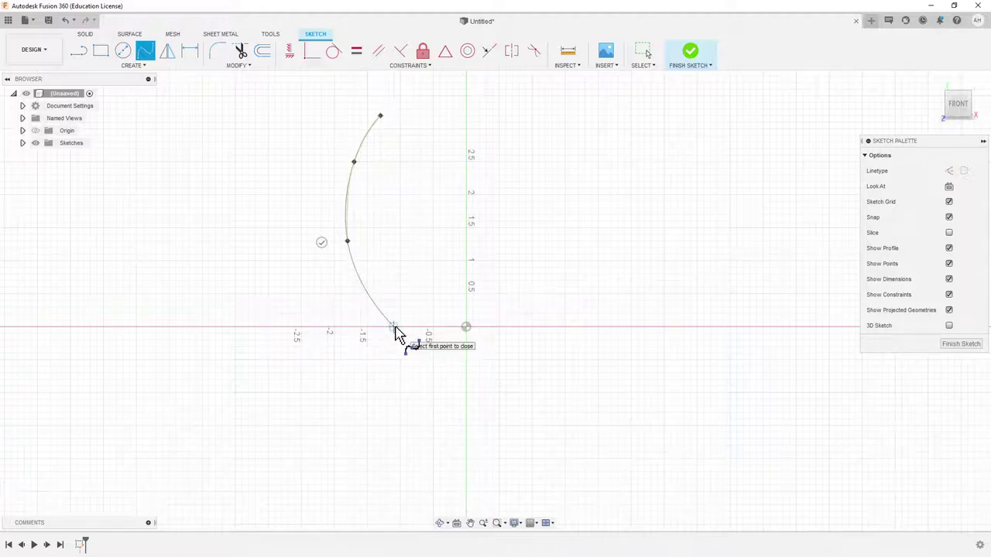
click(394, 323)
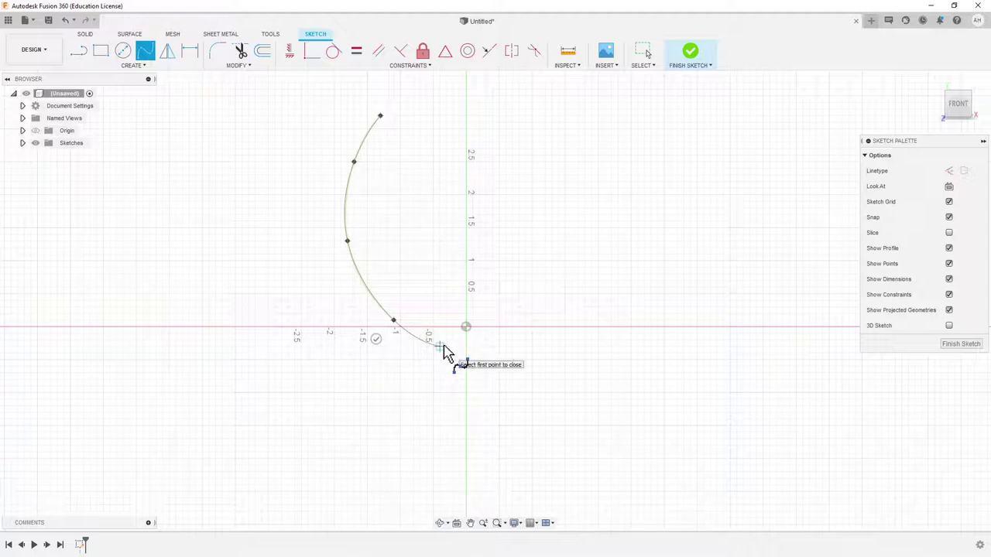
double_click(444, 349)
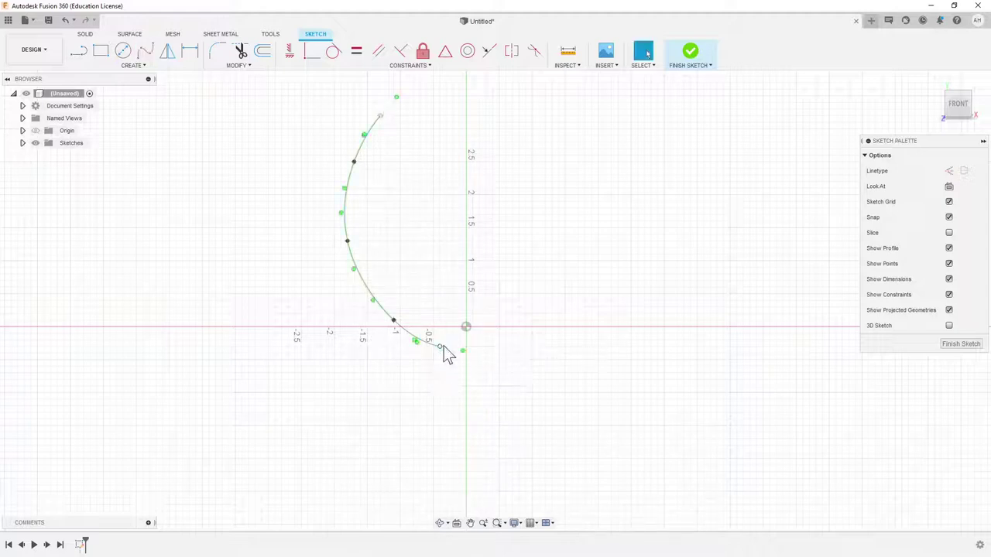
Step: Offset the bowl spline by 0.191 in, finish the sketch, and bring up Sketch1's options
click(346, 200)
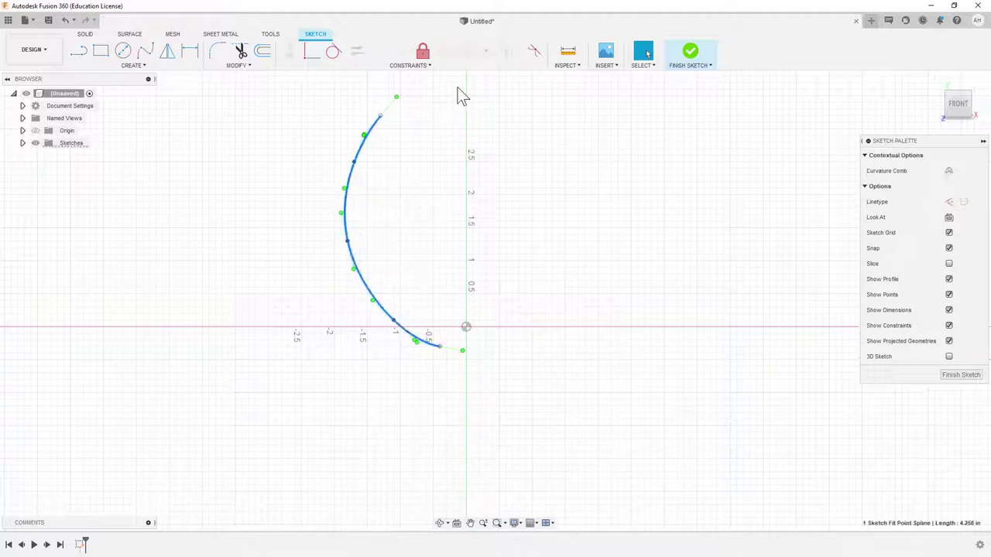
click(264, 55)
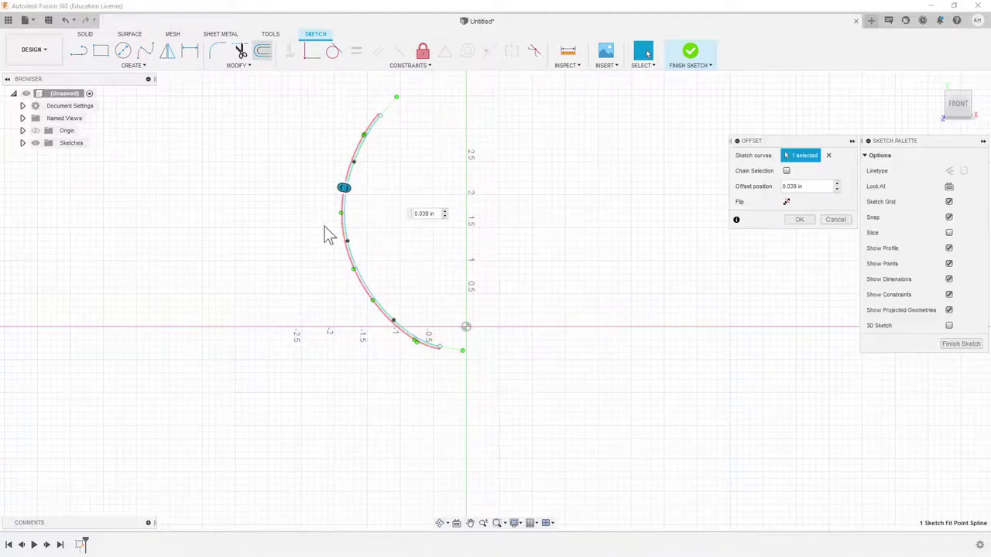
drag(338, 186, 331, 187)
click(959, 344)
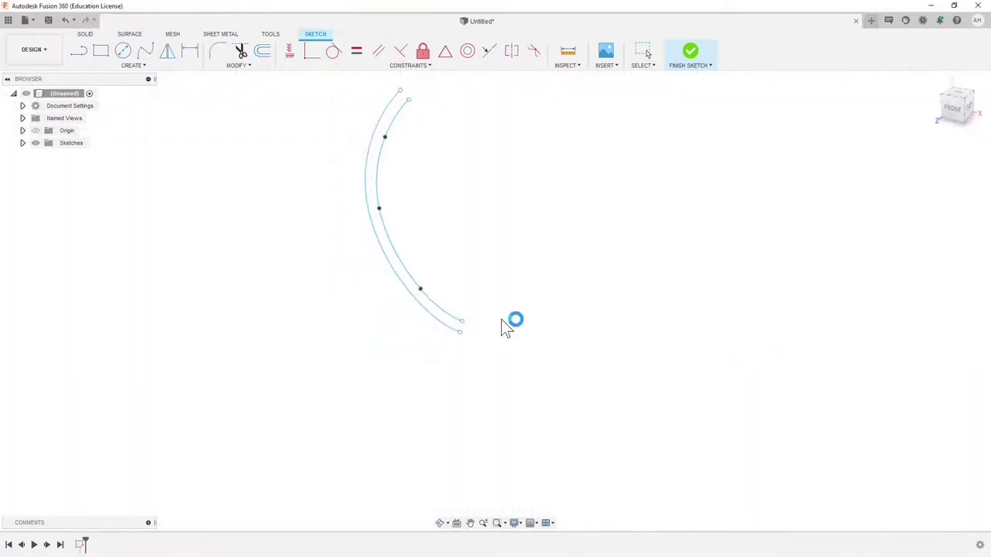
click(22, 143)
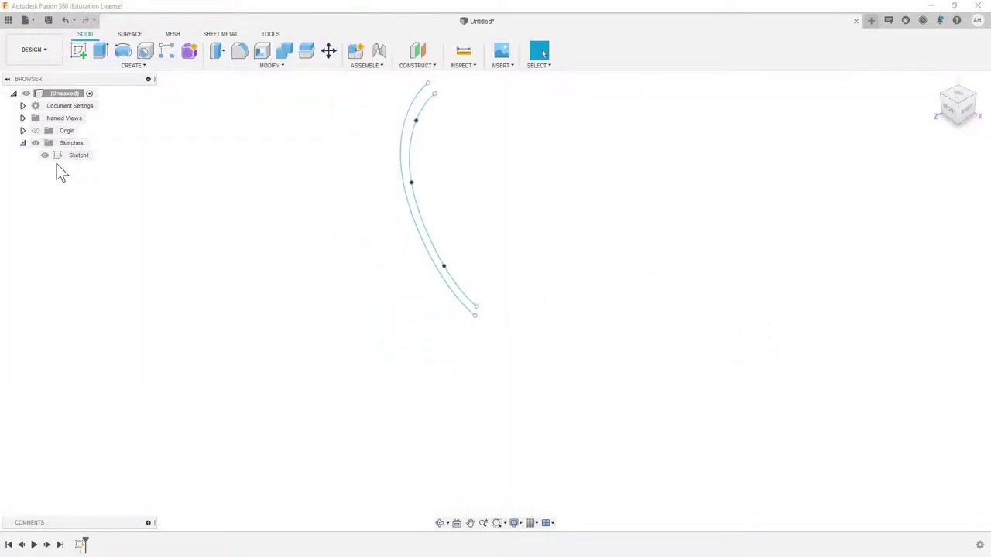
right_click(67, 157)
Step: Edit Sketch1 and draw the outer stem line straight down plus a 1.400 in foot base
click(88, 189)
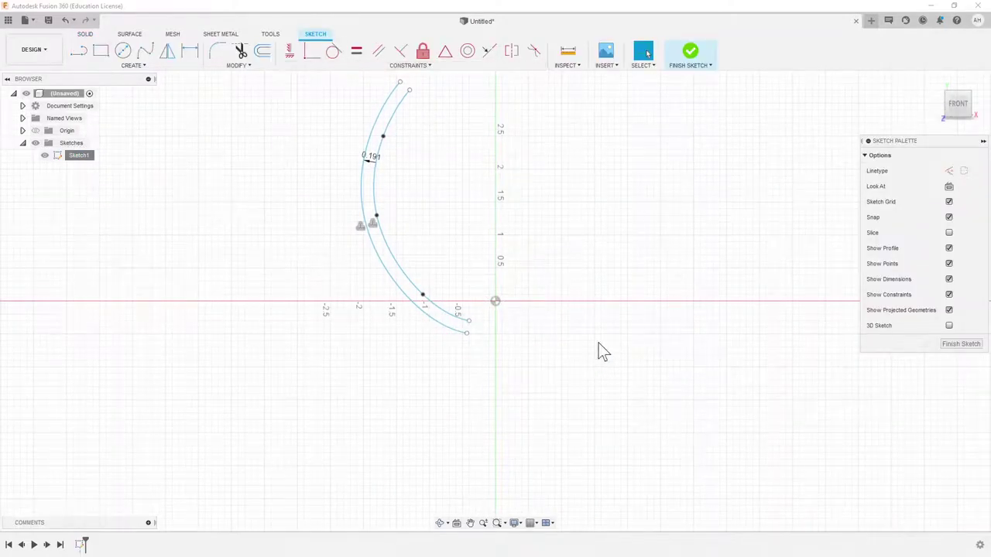
scroll(603, 352, down, 1)
middle_drag(603, 352, 595, 256)
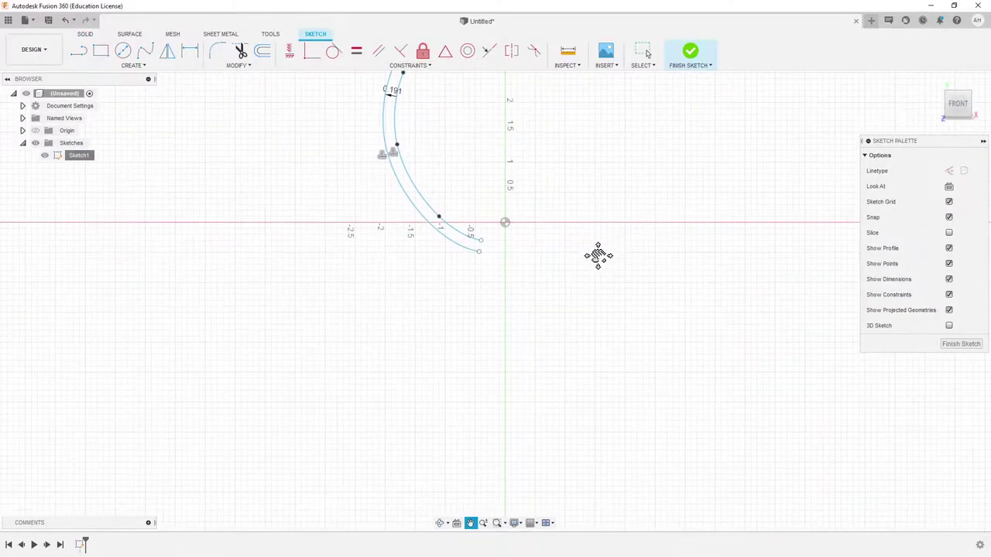
click(81, 52)
click(499, 243)
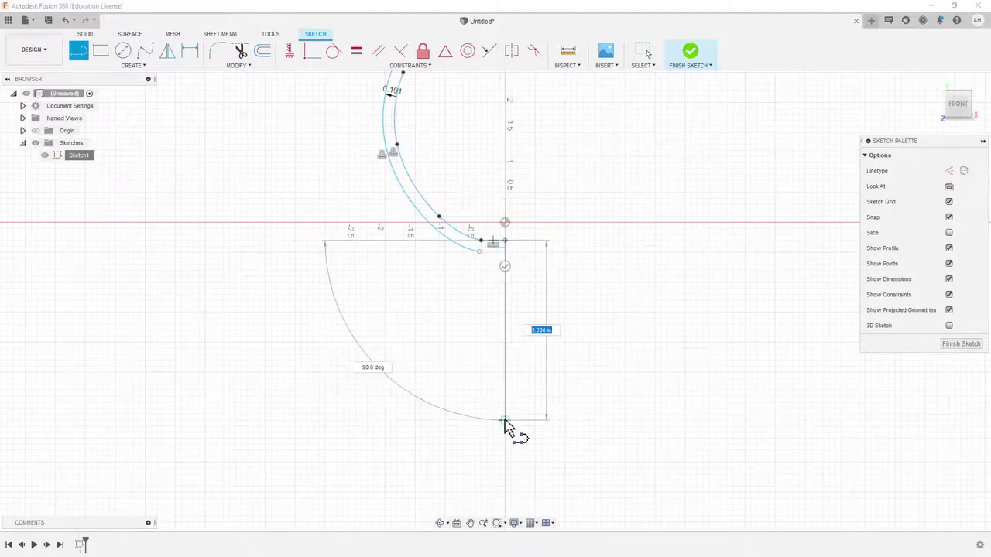
click(504, 420)
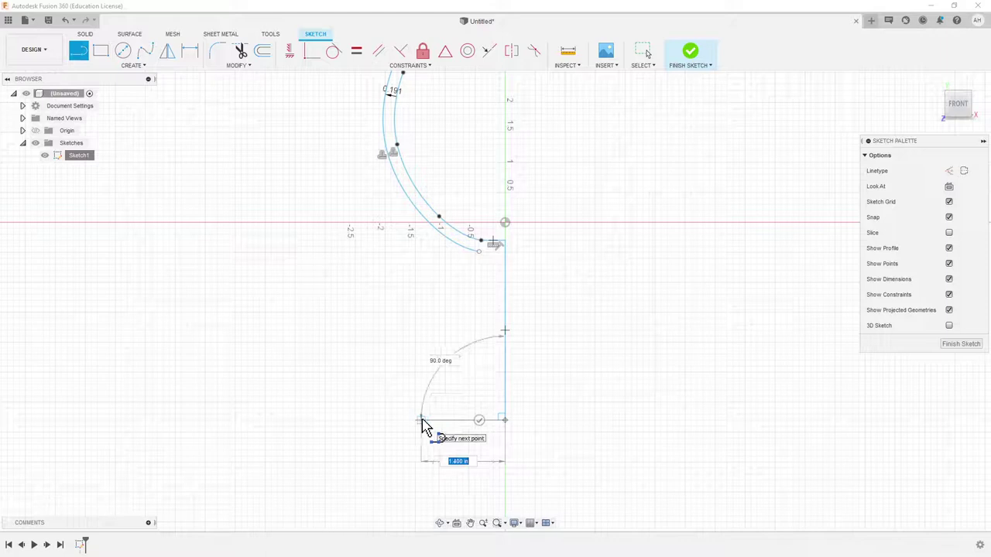
click(422, 420)
key(Escape)
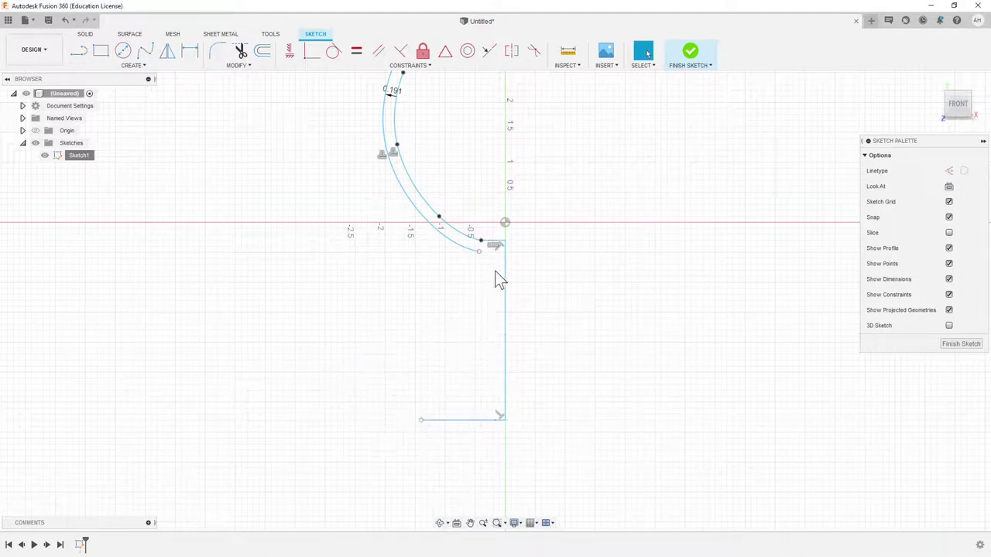
Step: Draw the inner stem line down from the offset bowl curve
click(79, 51)
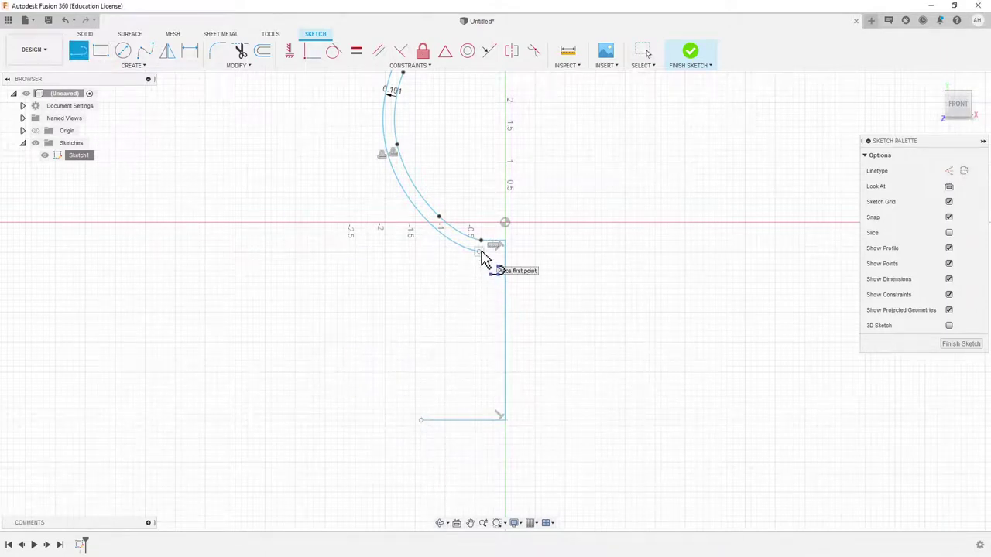
drag(481, 251, 492, 409)
key(Escape)
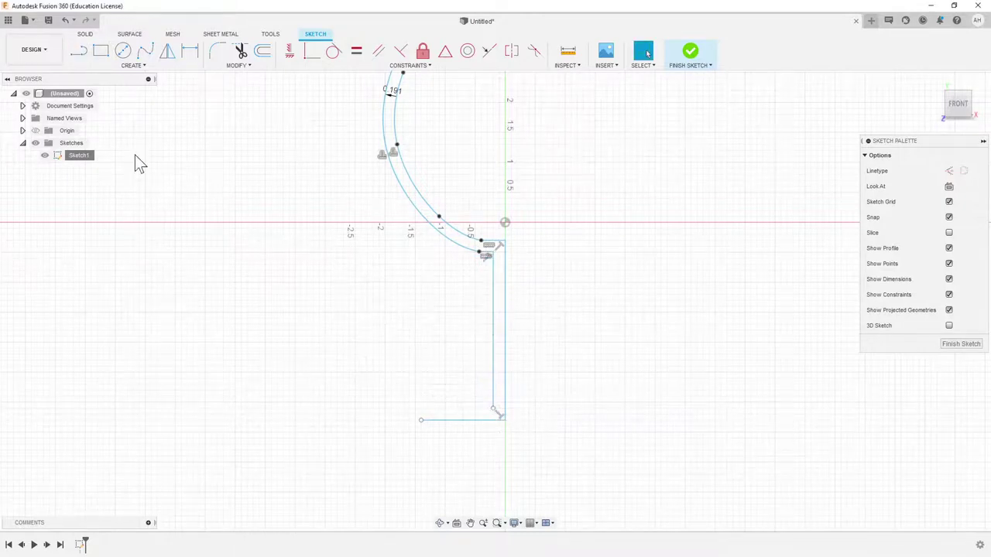
Step: Draw a short fit point spline for the foot's curved top from the stem base outward
click(146, 52)
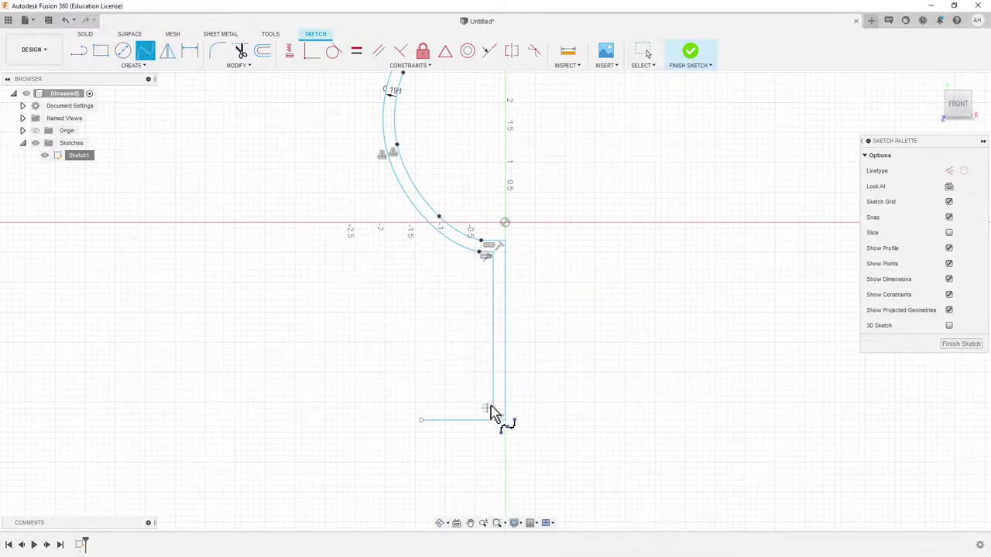
click(462, 408)
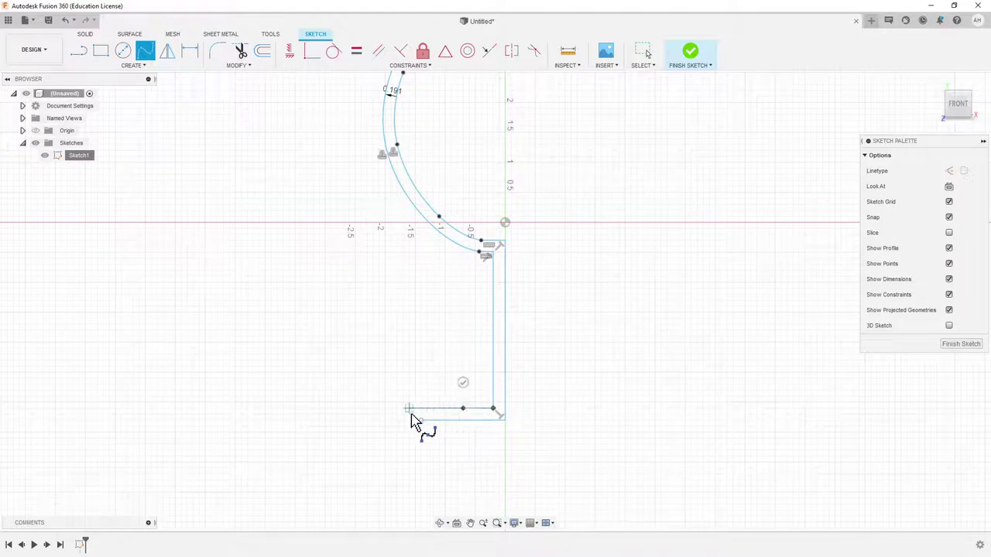
click(415, 415)
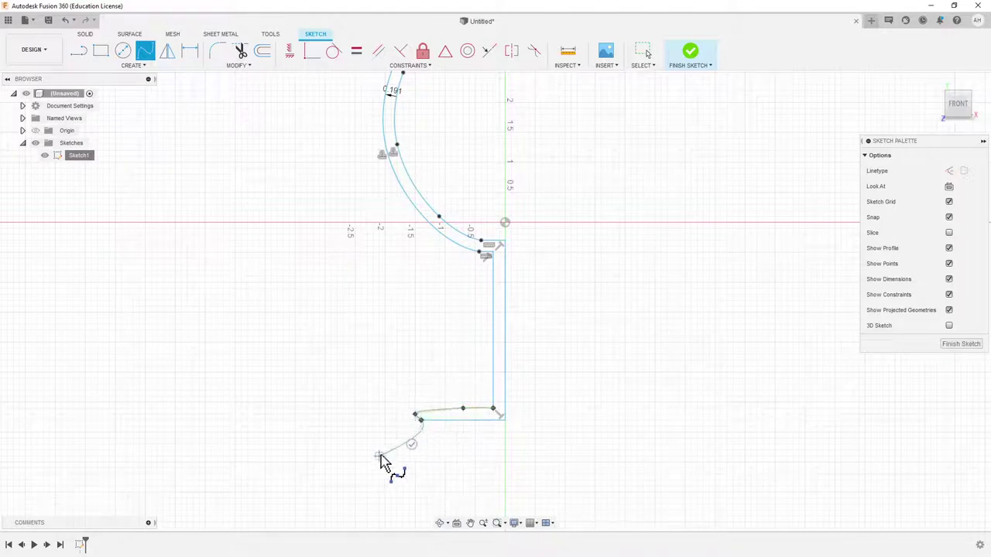
key(Escape)
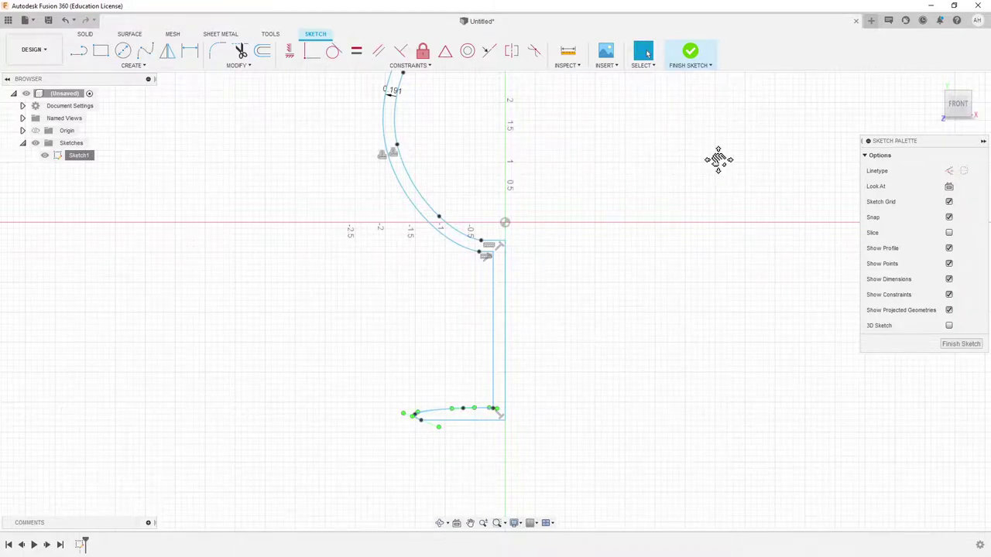
middle_drag(718, 160, 704, 291)
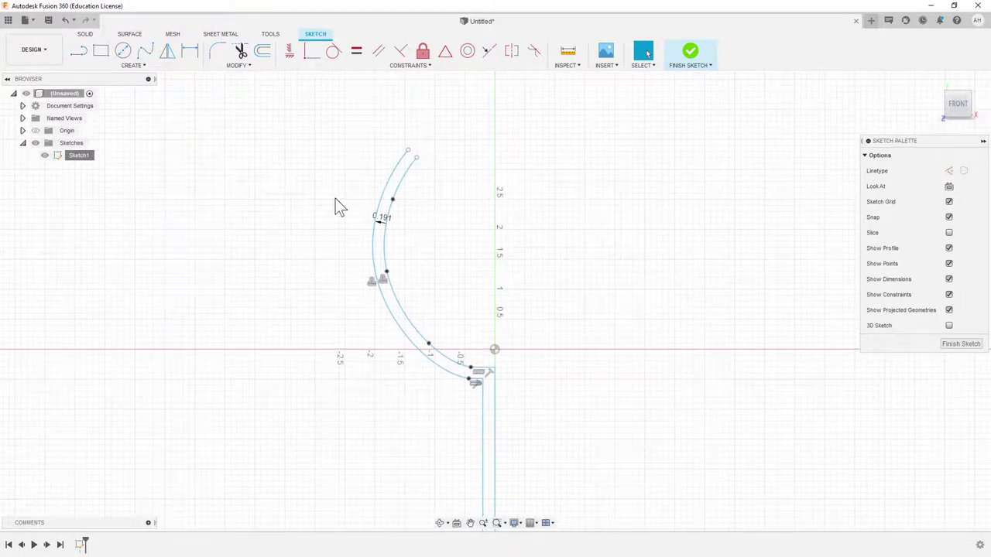
Step: Join the two top ends of the bowl curves with a short rim line and finish Sketch1
click(86, 62)
click(408, 150)
double_click(416, 157)
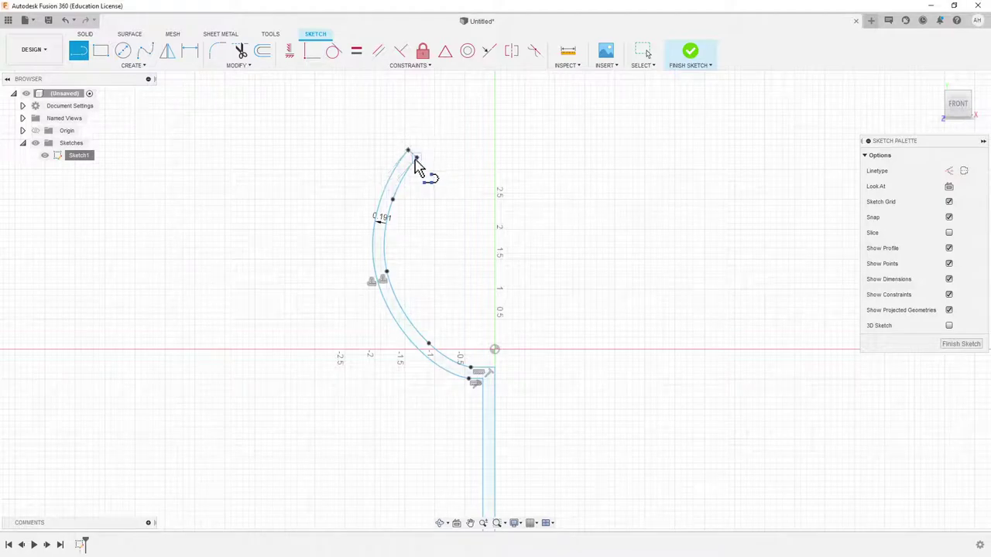
scroll(617, 416, up, 1)
scroll(616, 416, down, 4)
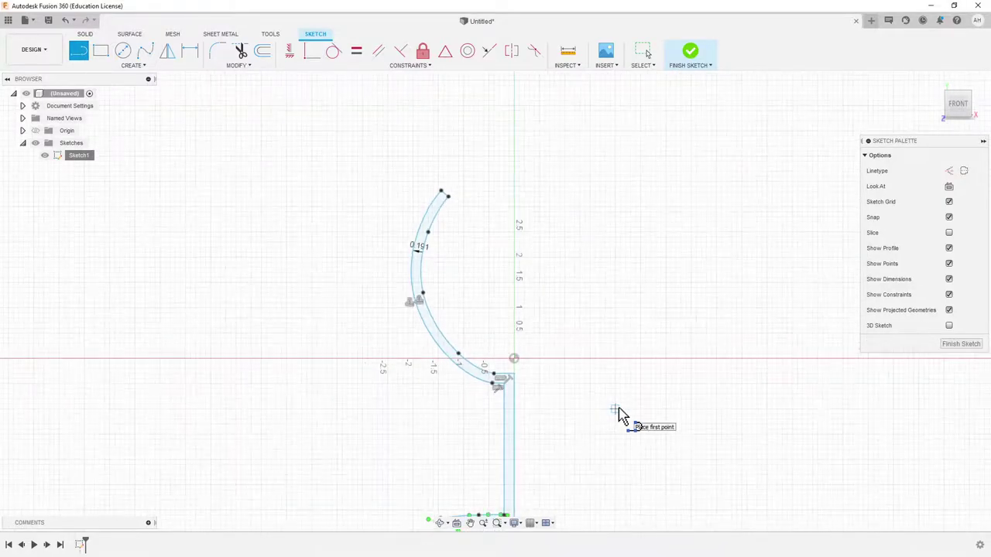
middle_drag(617, 416, 617, 313)
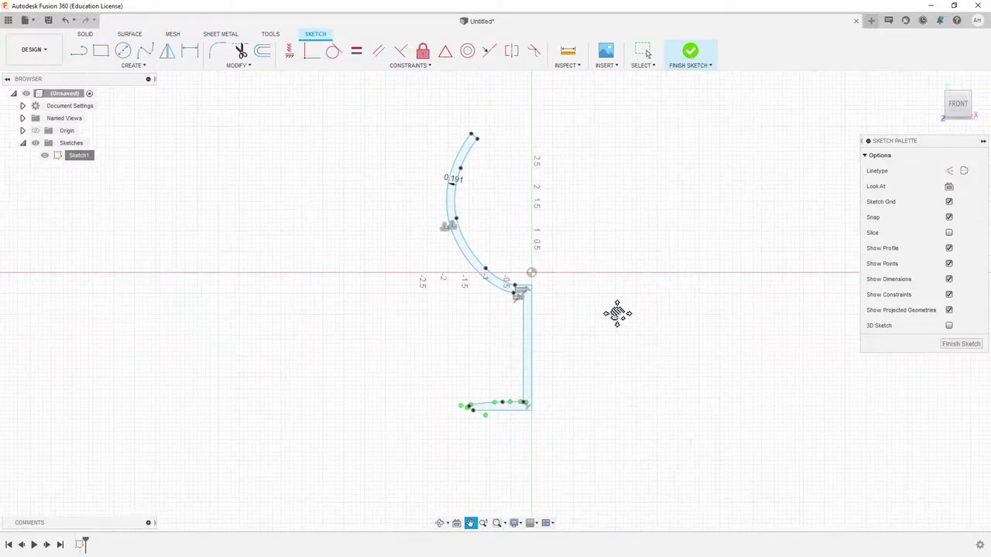
click(958, 345)
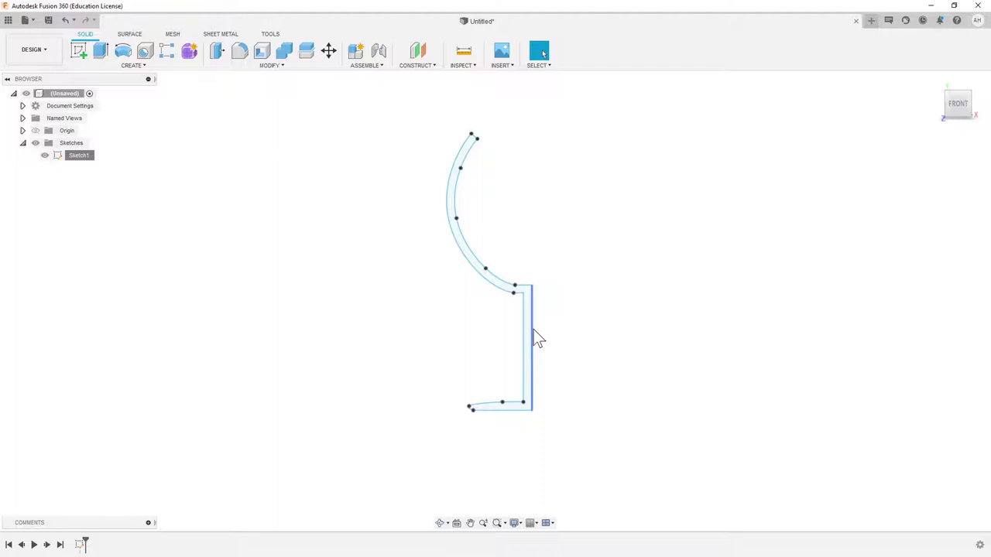
Step: Revolve the profile a full 360 deg around the central vertical axis into a solid goblet
click(123, 52)
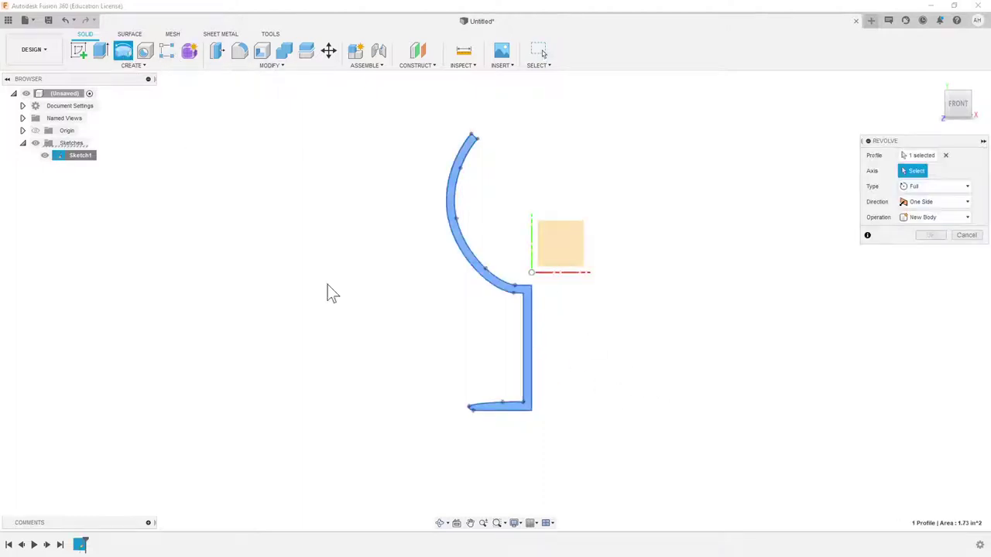
click(532, 236)
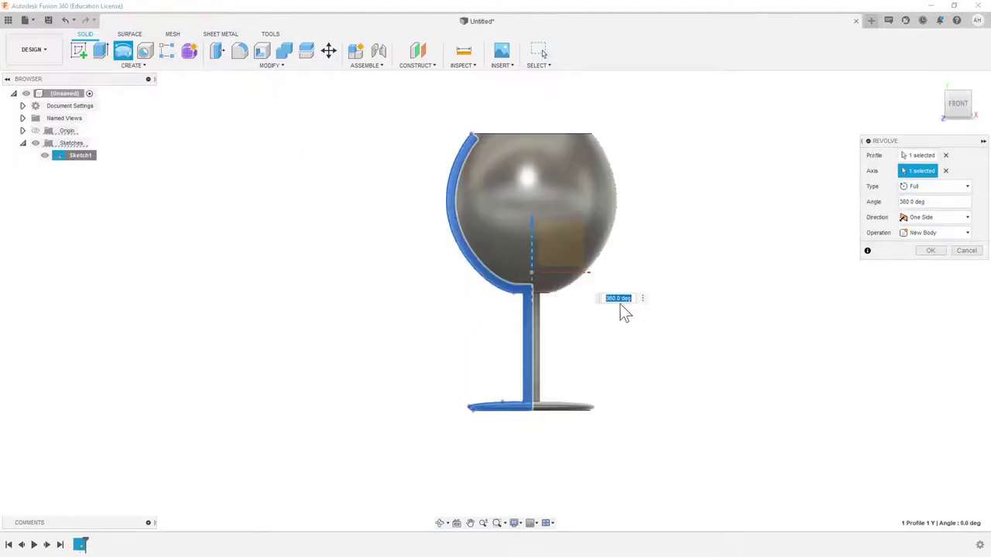
click(931, 252)
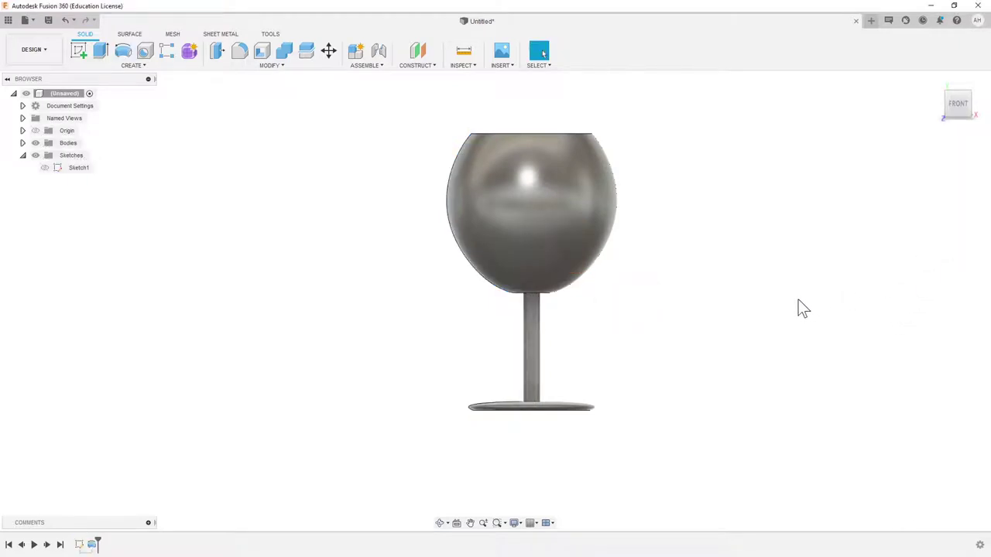
mouse_move(960, 115)
mouse_down()
mouse_move(899, 150)
mouse_move(962, 109)
mouse_up()
click(958, 106)
middle_drag(588, 303, 618, 297)
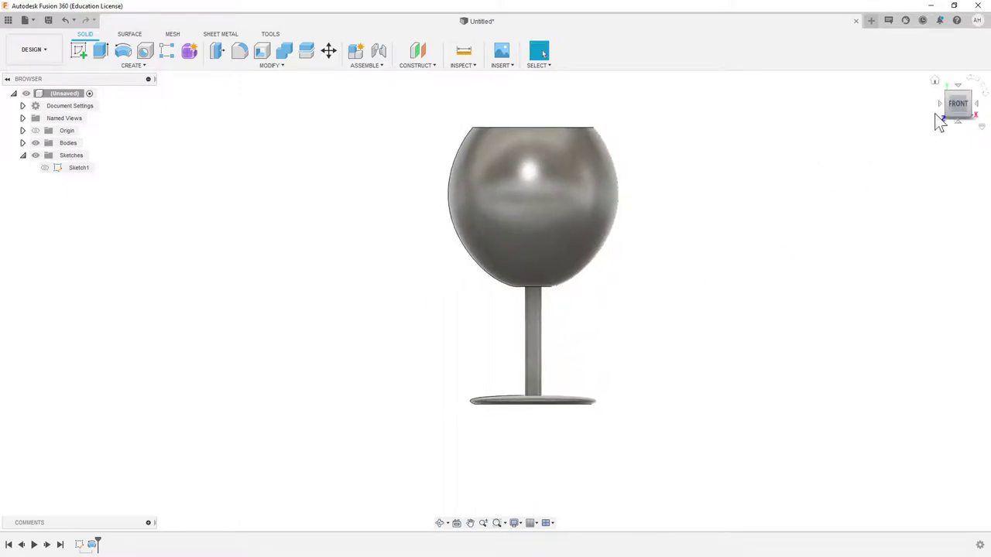
drag(935, 113, 913, 144)
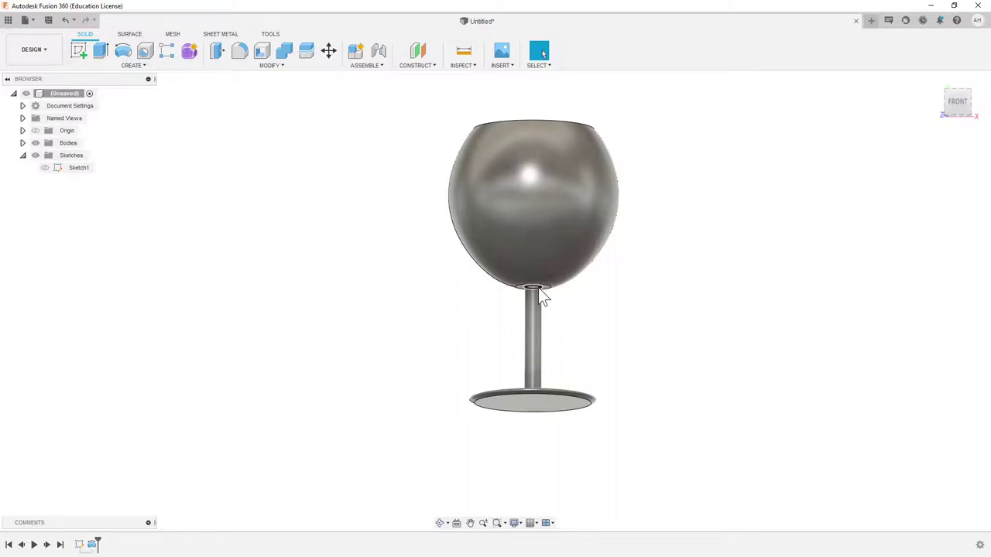
Step: Fillet the bowl-to-stem edge with a 0.85 in radius
click(248, 55)
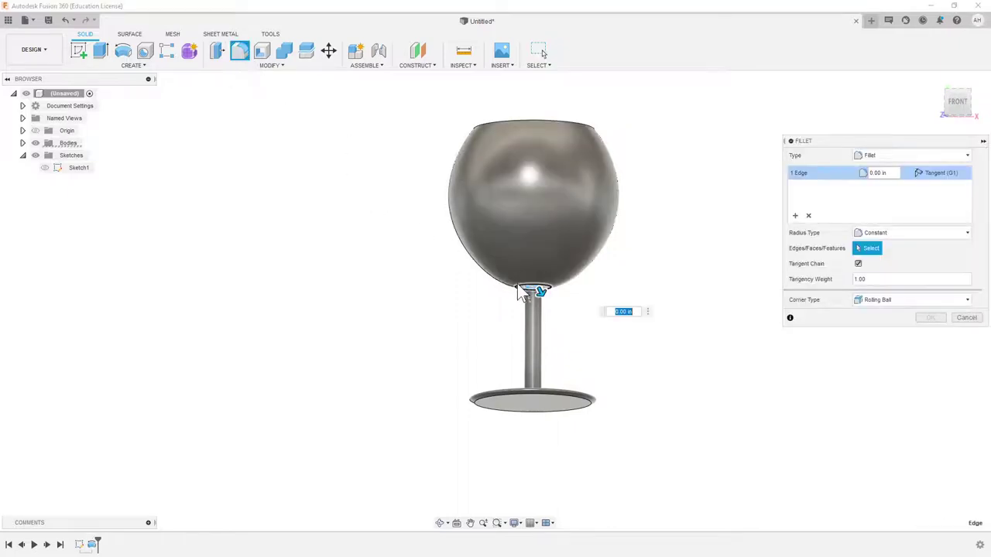
mouse_move(531, 287)
mouse_down()
mouse_move(539, 283)
mouse_move(544, 300)
mouse_up()
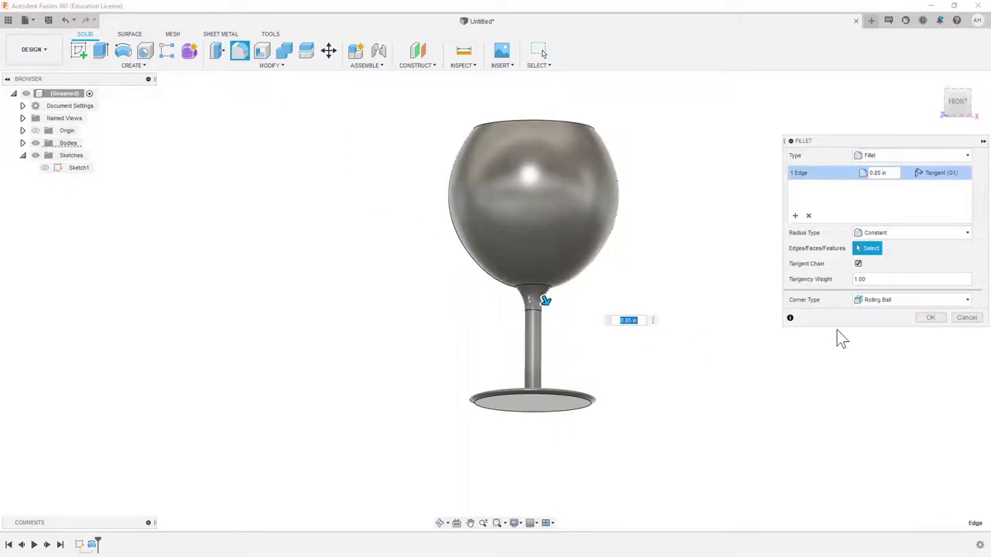
click(928, 318)
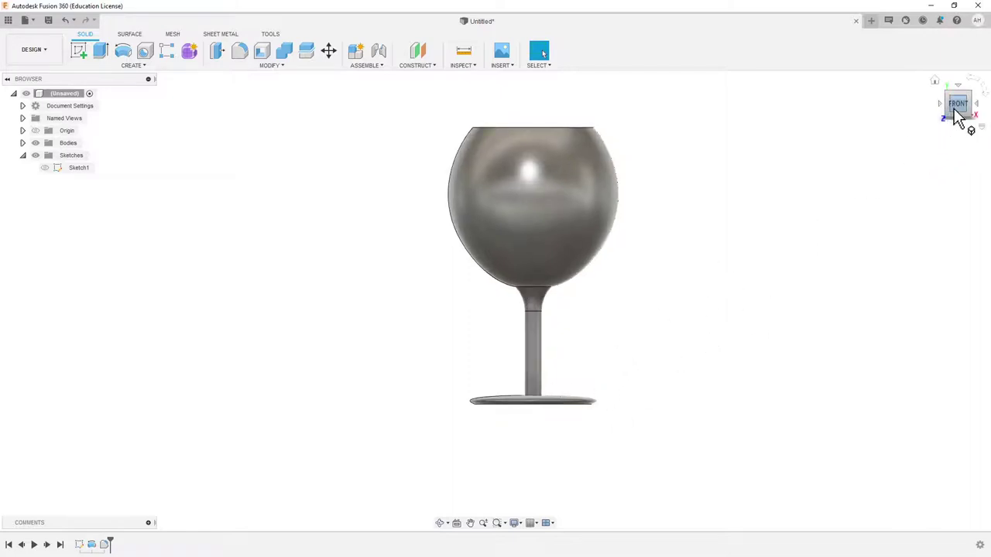
Step: Fillet the edge where the stem meets the foot with a 0.45 in radius
drag(965, 111, 955, 126)
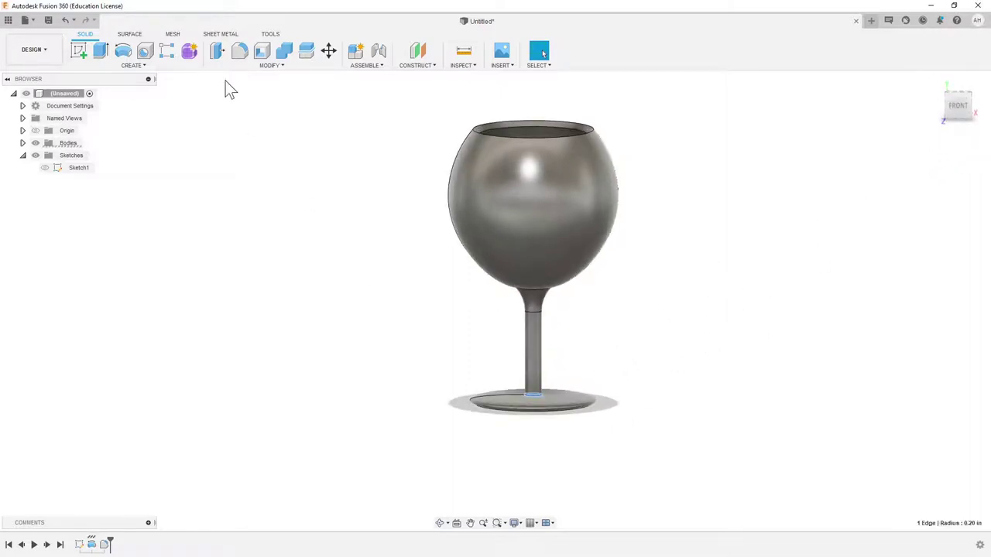
click(239, 51)
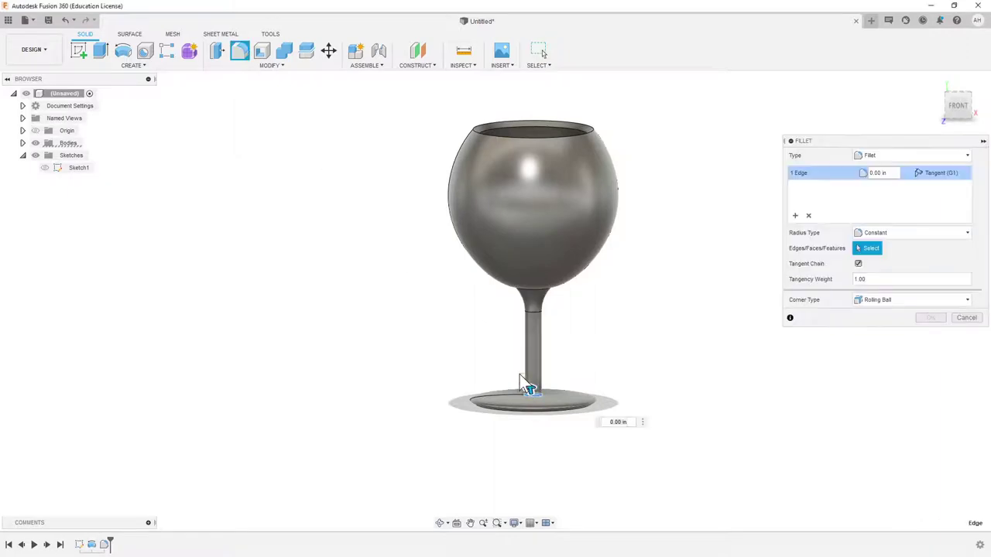
click(530, 387)
key(Escape)
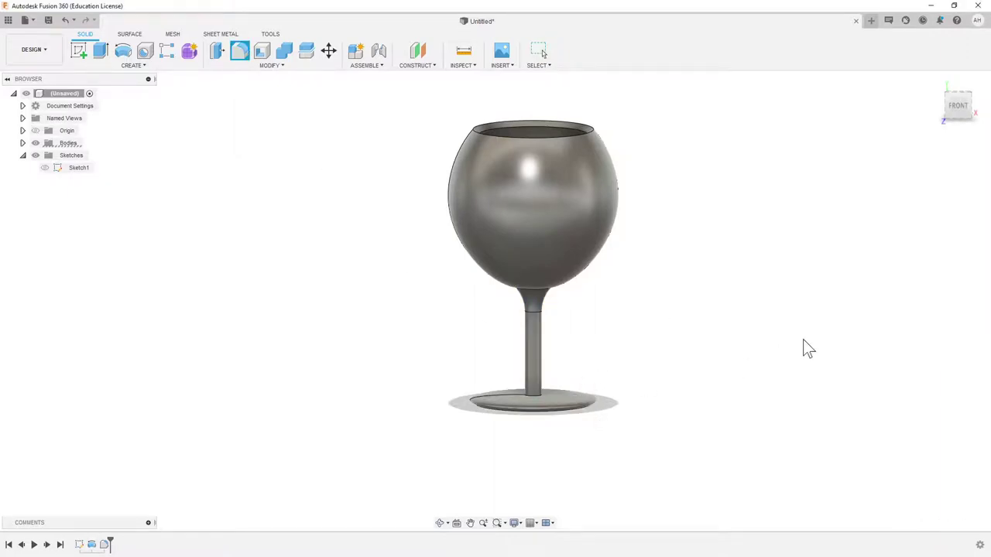
click(532, 395)
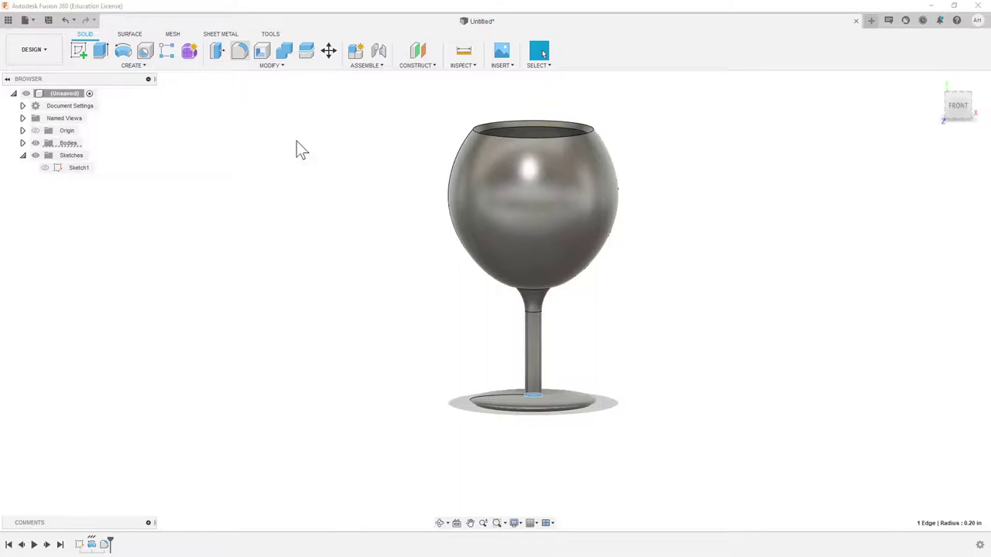
key(f)
mouse_move(527, 389)
mouse_down()
mouse_move(512, 372)
mouse_move(526, 392)
mouse_move(528, 383)
mouse_up()
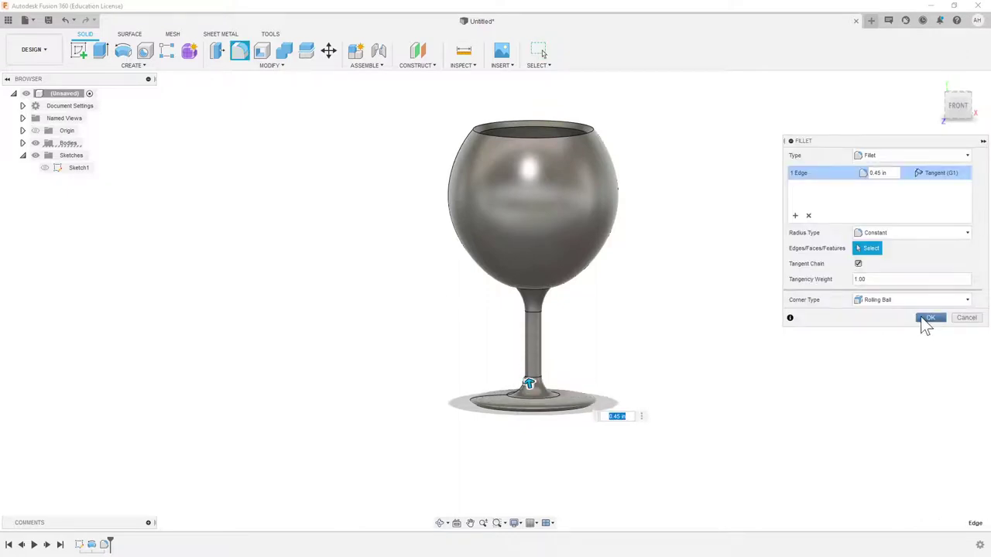
click(929, 318)
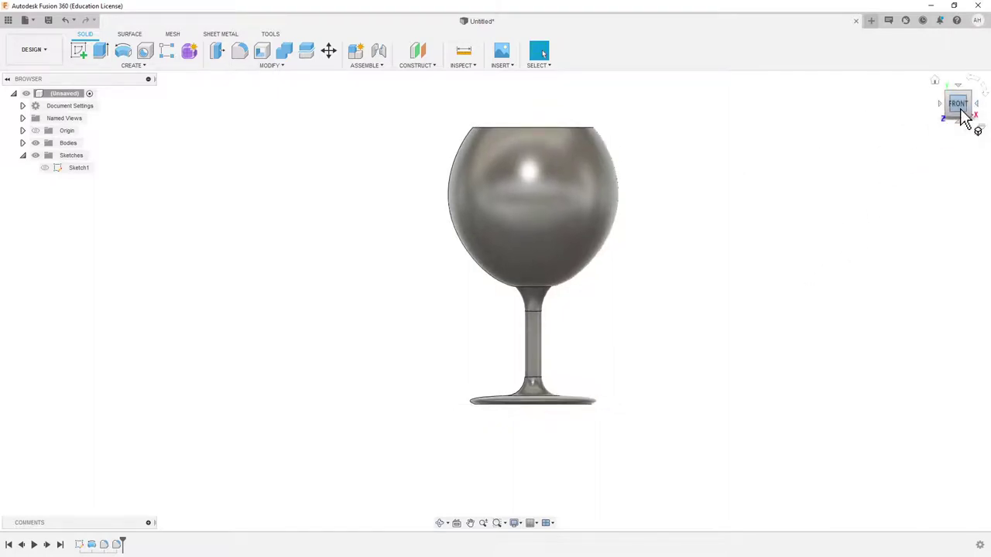
Step: Round the goblet's rim edge with a 0.075 in fillet
drag(956, 108, 958, 120)
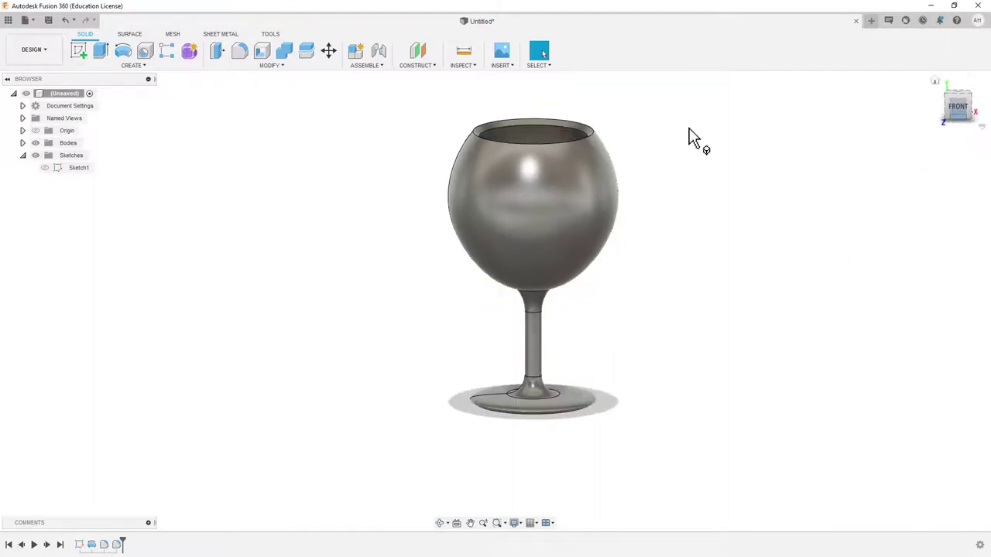
click(481, 138)
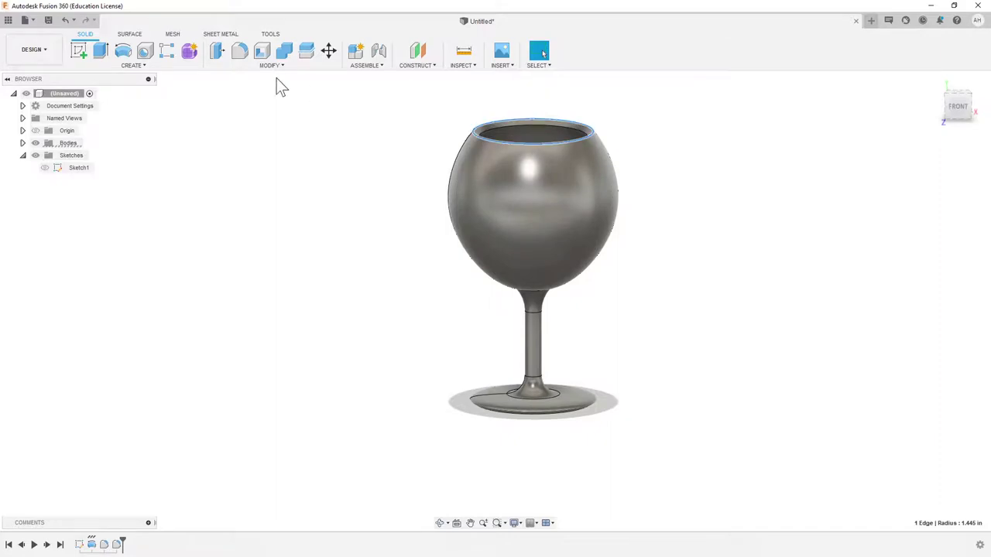
click(240, 51)
drag(479, 135, 499, 143)
scroll(499, 143, up, 4)
scroll(499, 143, up, 3)
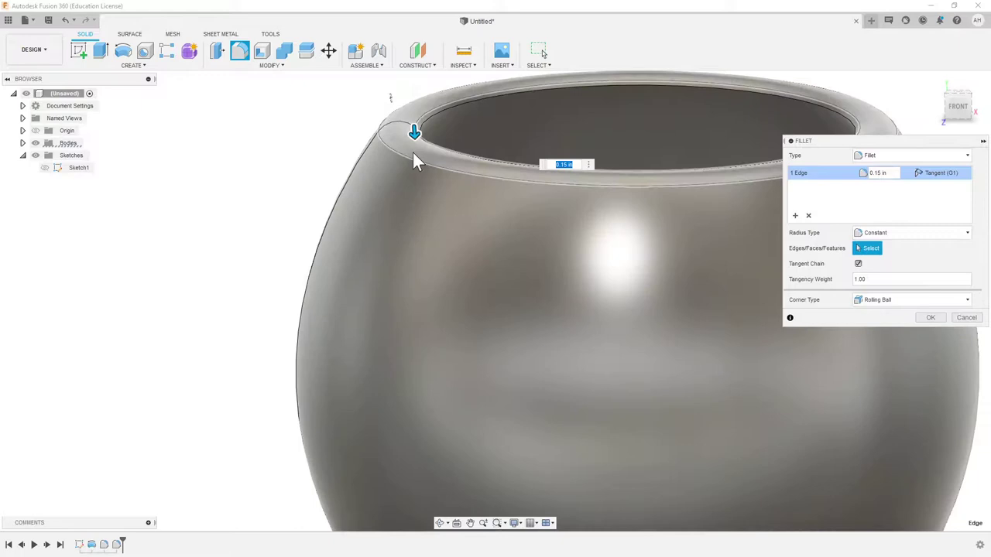
drag(414, 137, 414, 126)
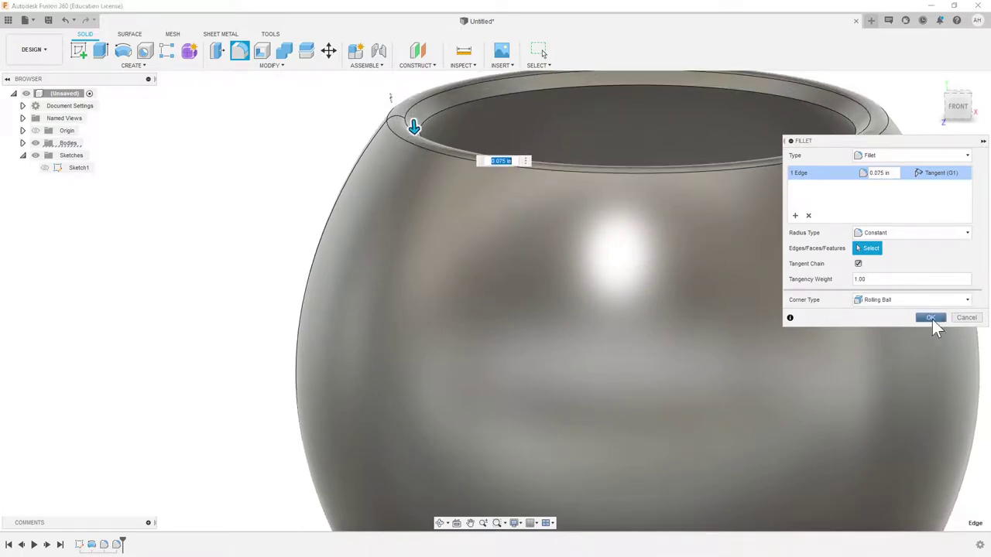
click(932, 319)
click(957, 106)
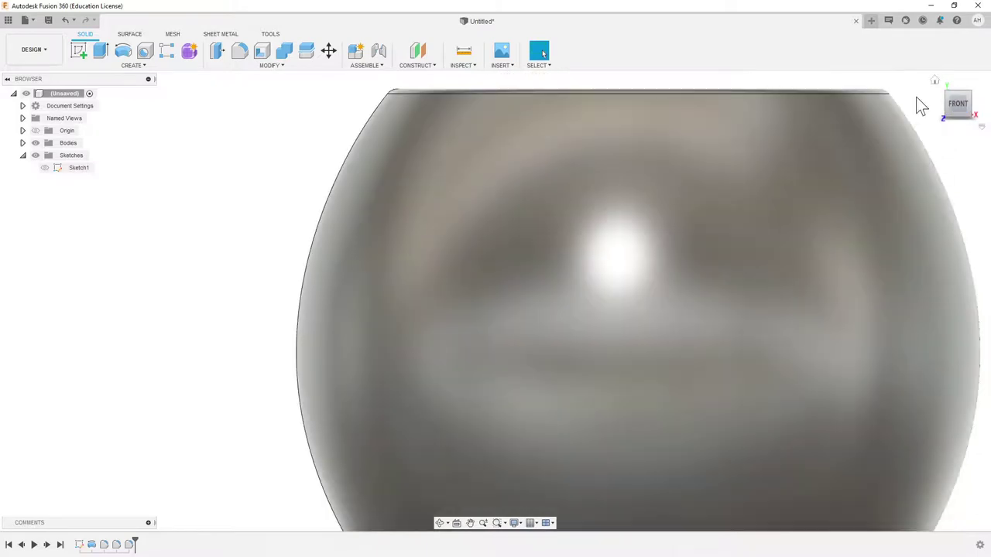
click(935, 81)
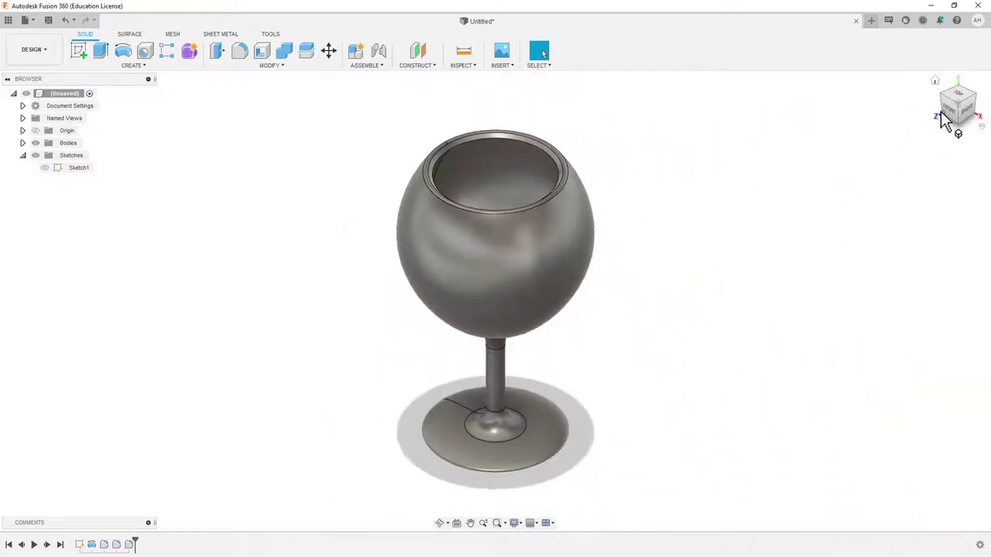
click(951, 112)
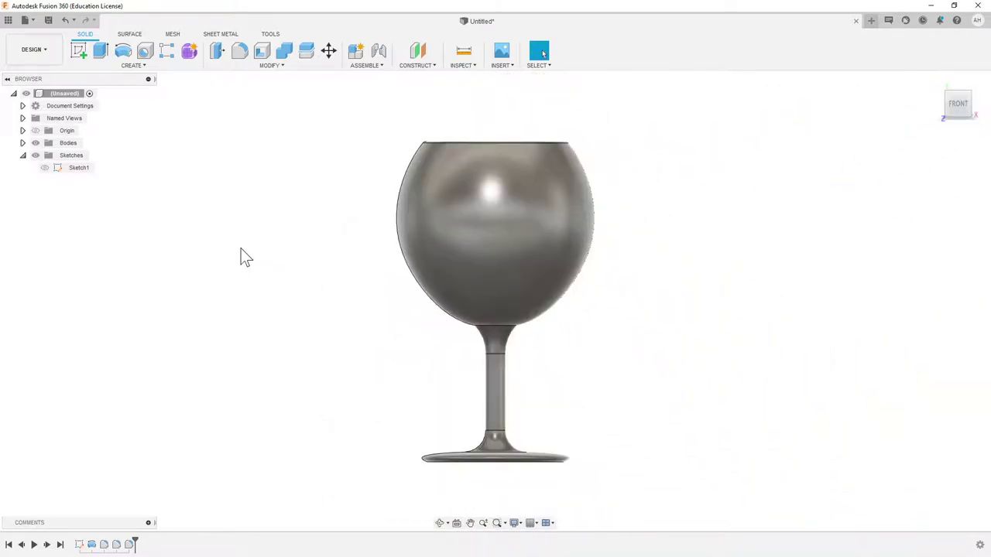
Step: Open Body1's Physical Material library and apply Glass to the goblet
click(23, 143)
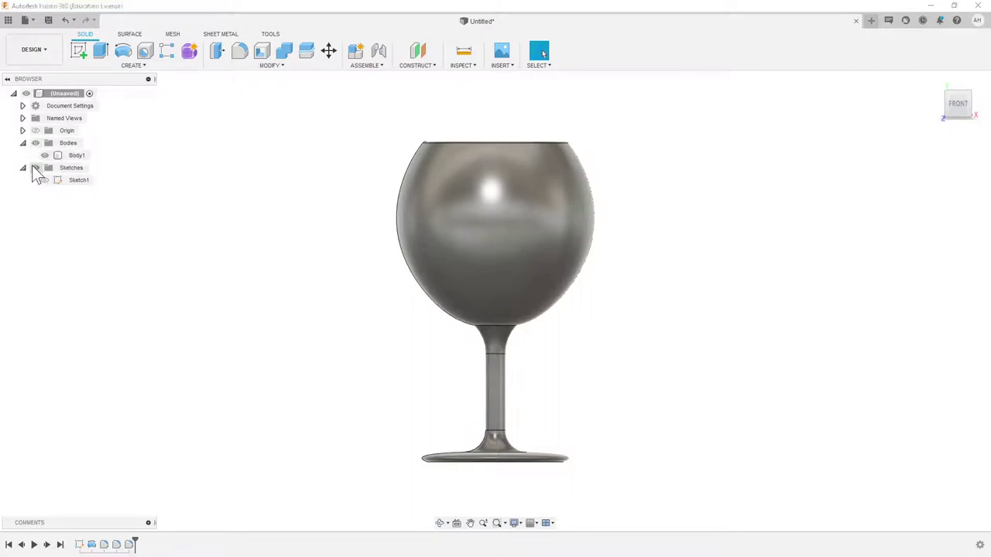
right_click(57, 160)
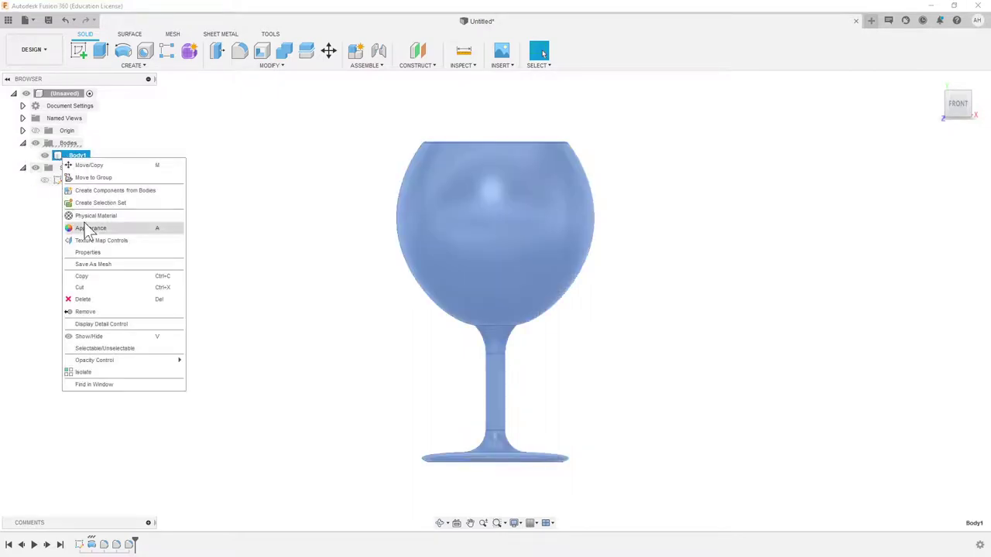
click(90, 218)
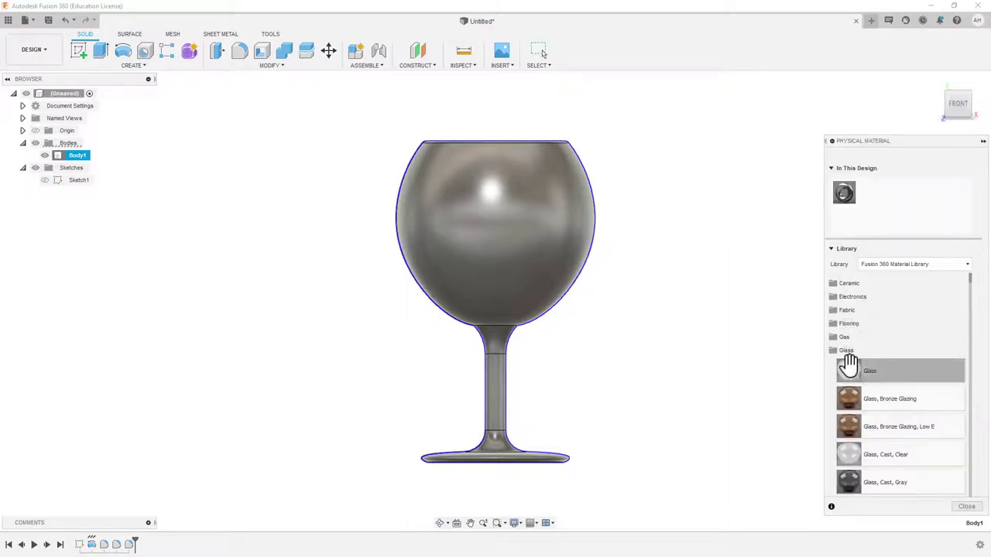
drag(847, 368, 529, 228)
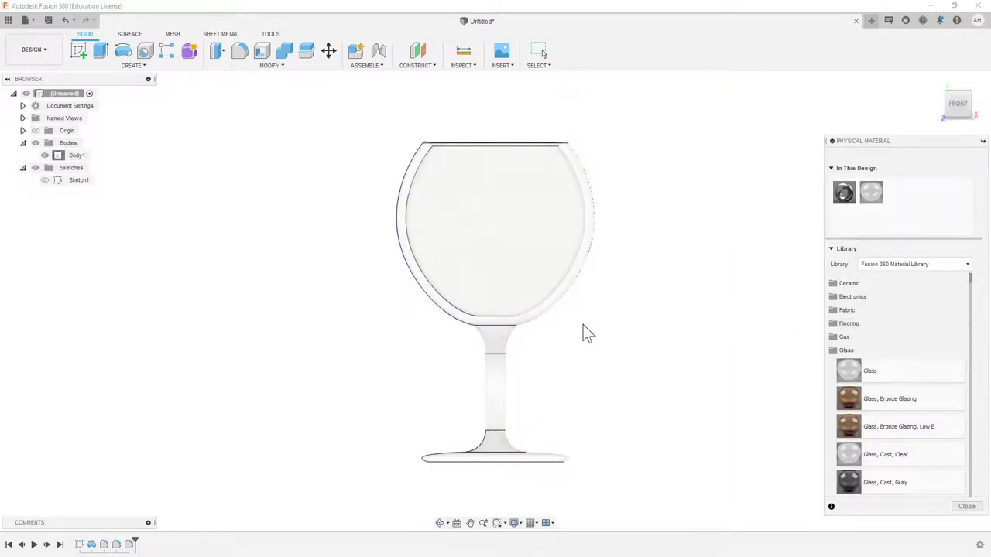
Step: Try other library materials, including Ceramic glazed porcelain, on the goblet, then close the library
click(844, 352)
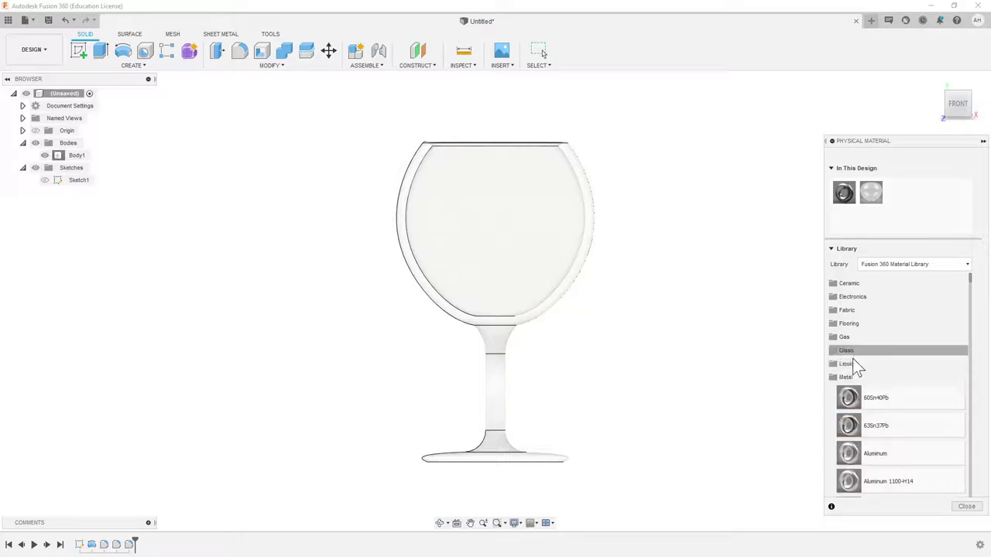
scroll(863, 369, down, 10)
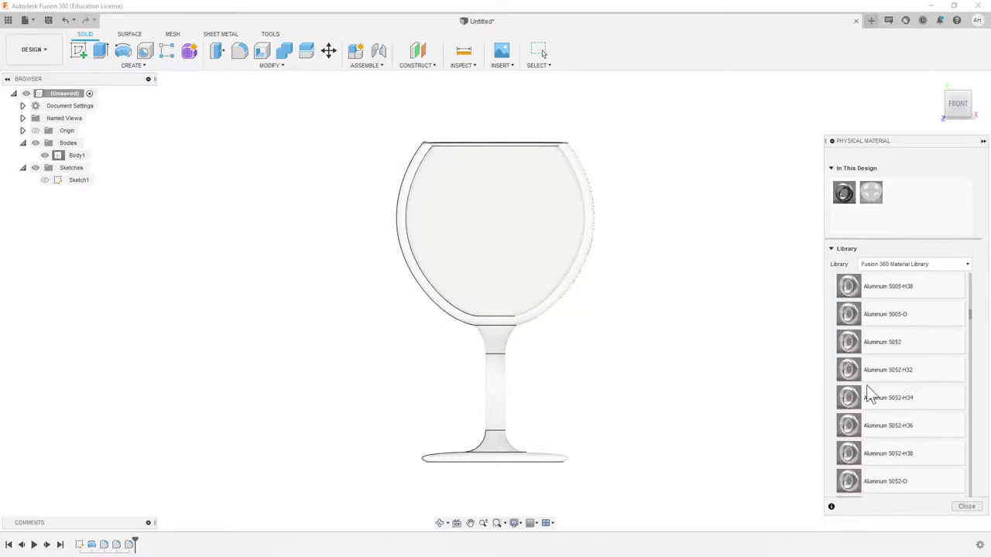
scroll(869, 396, down, 5)
drag(878, 378, 511, 275)
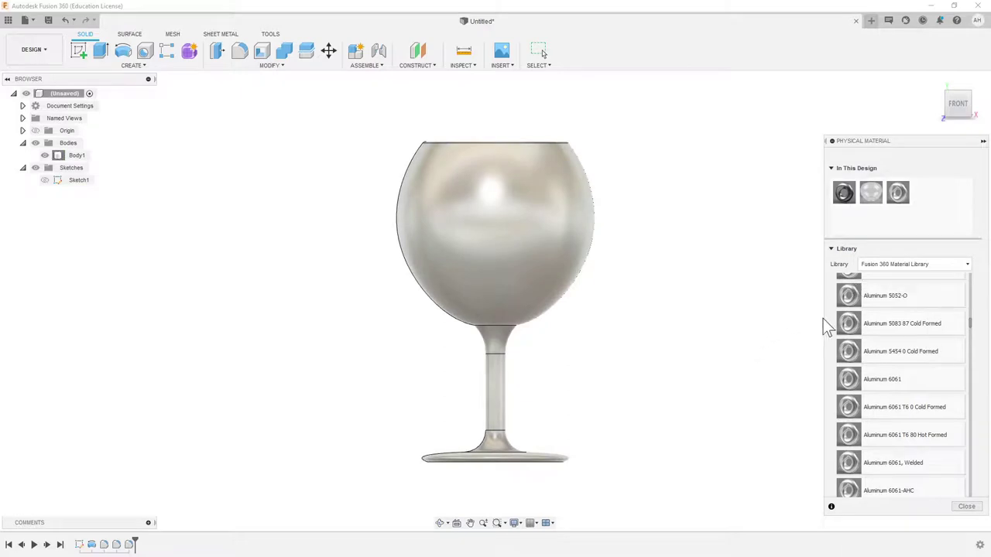
scroll(890, 364, up, 5)
scroll(900, 376, up, 10)
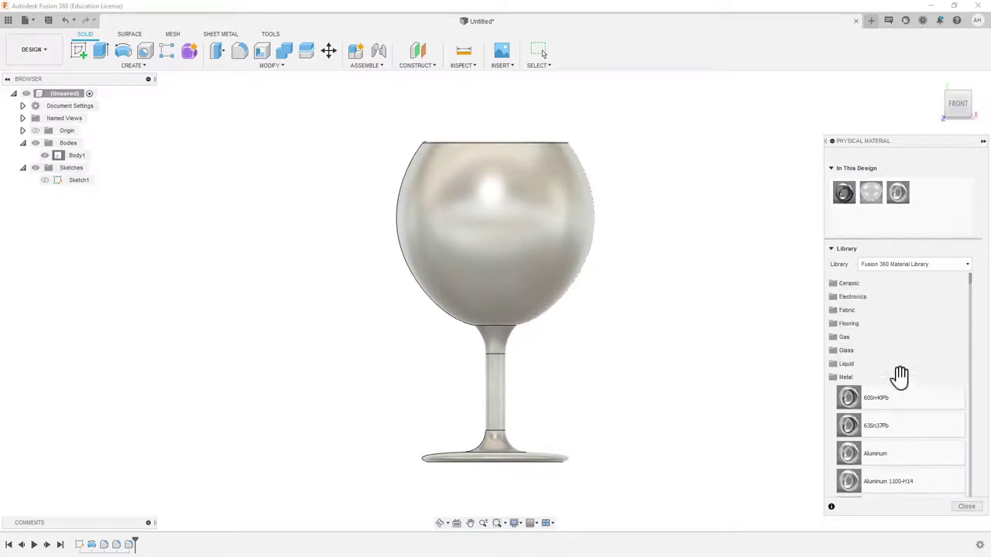
click(847, 285)
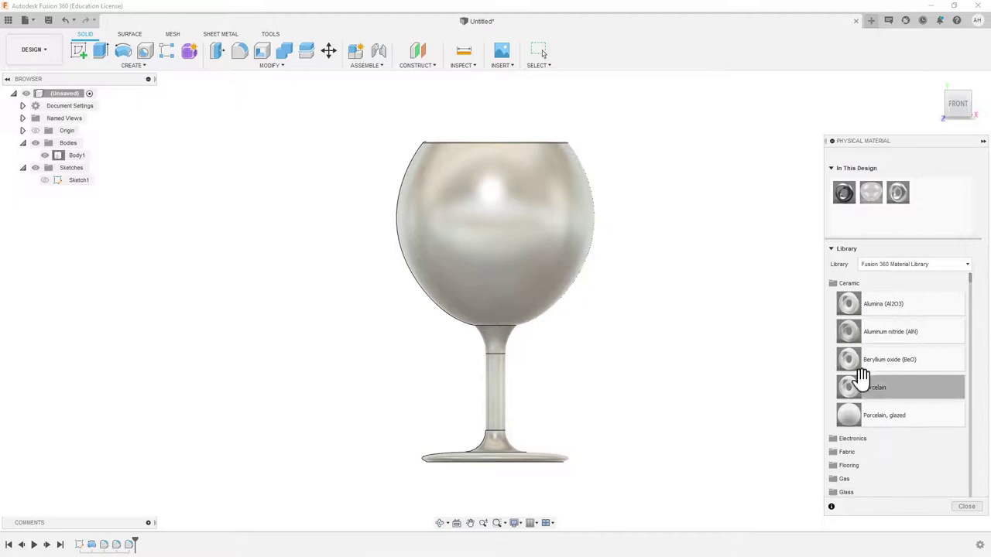
drag(862, 418, 563, 301)
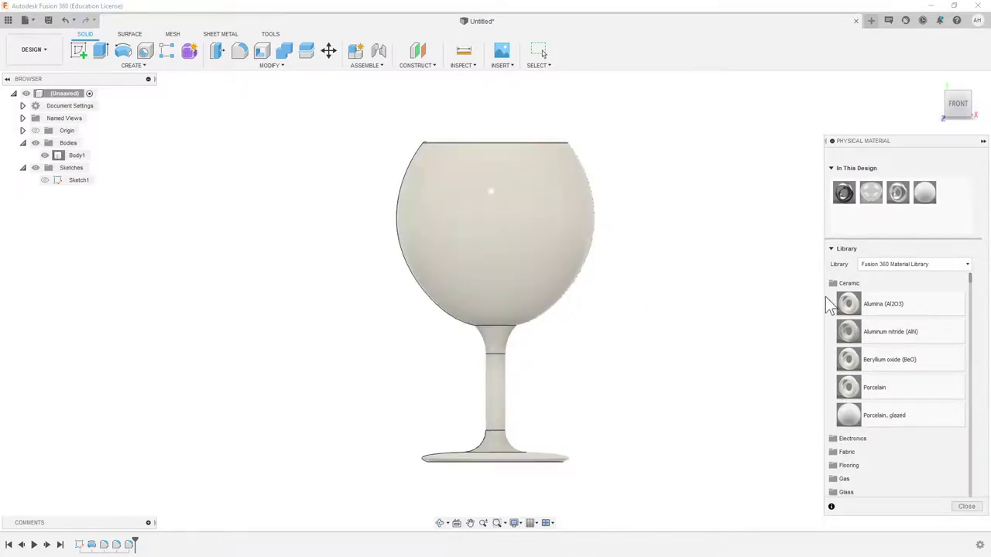
drag(886, 354, 883, 337)
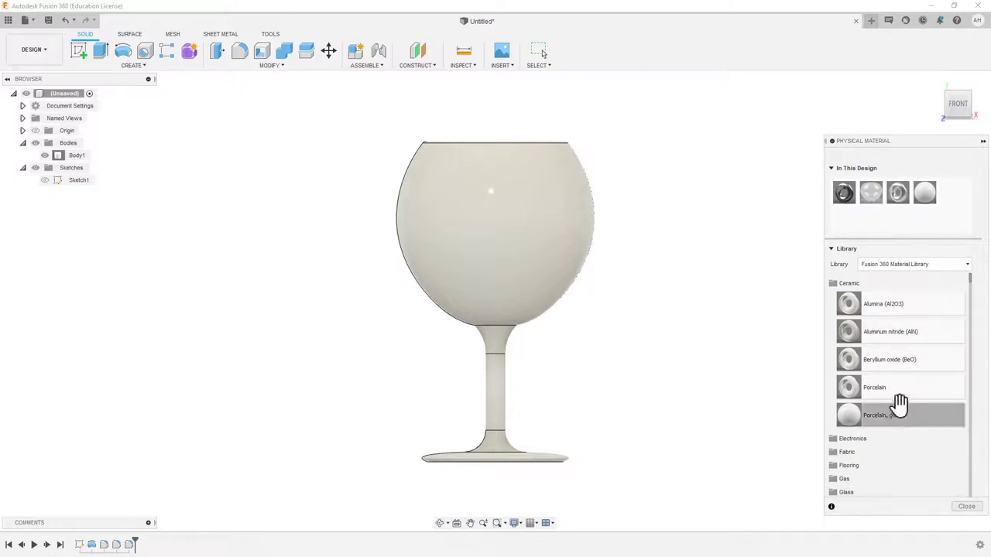
scroll(898, 402, down, 3)
drag(866, 420, 548, 251)
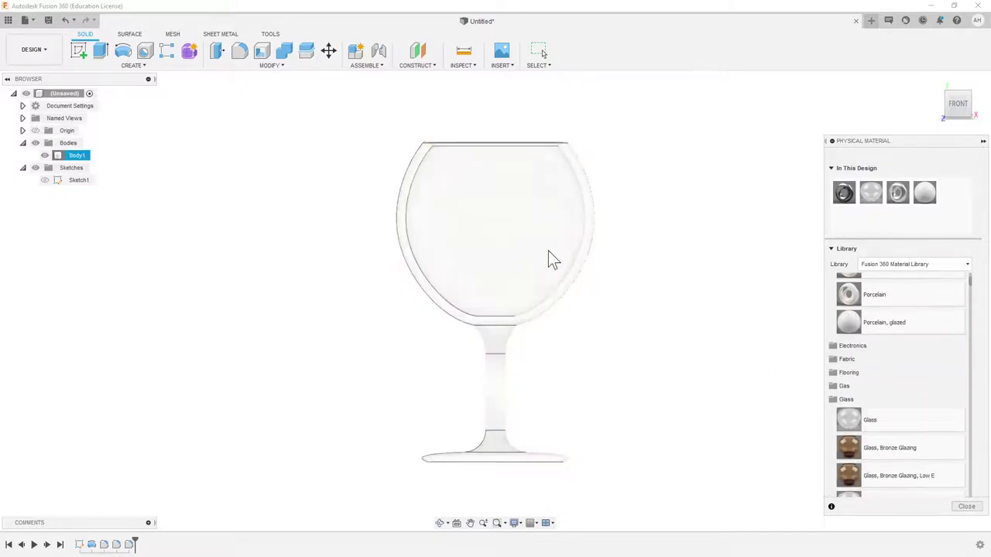
click(966, 506)
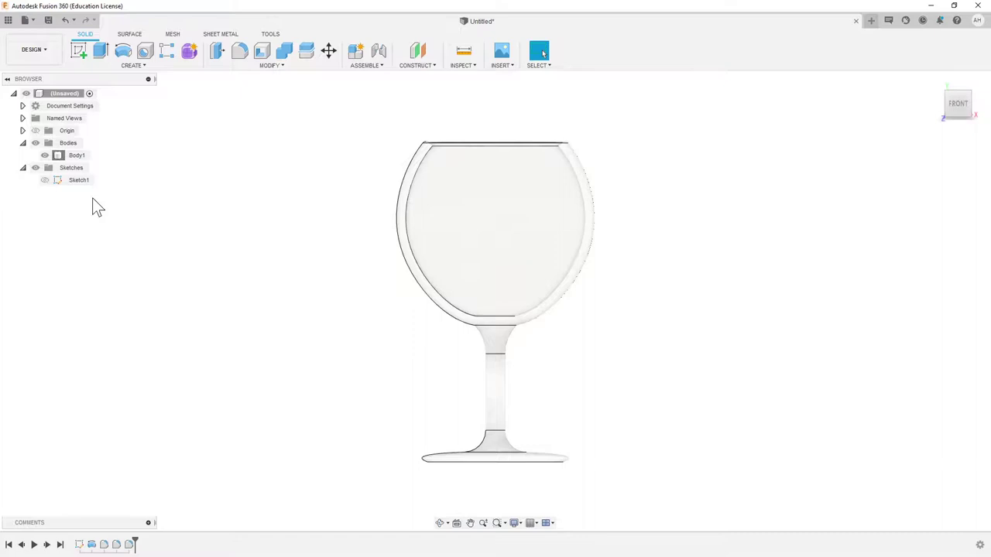
Step: View Body1's mass properties in the original inch units
right_click(78, 158)
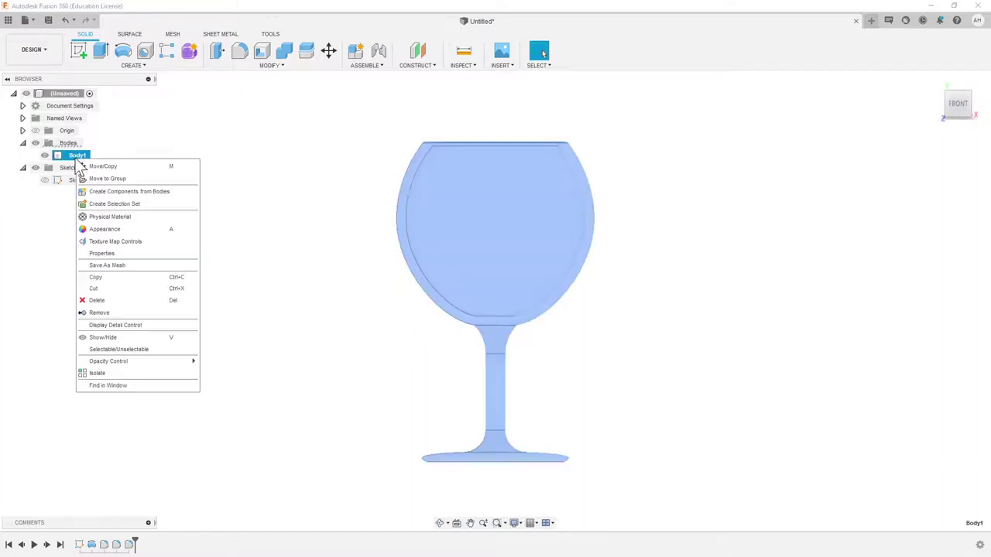
click(103, 252)
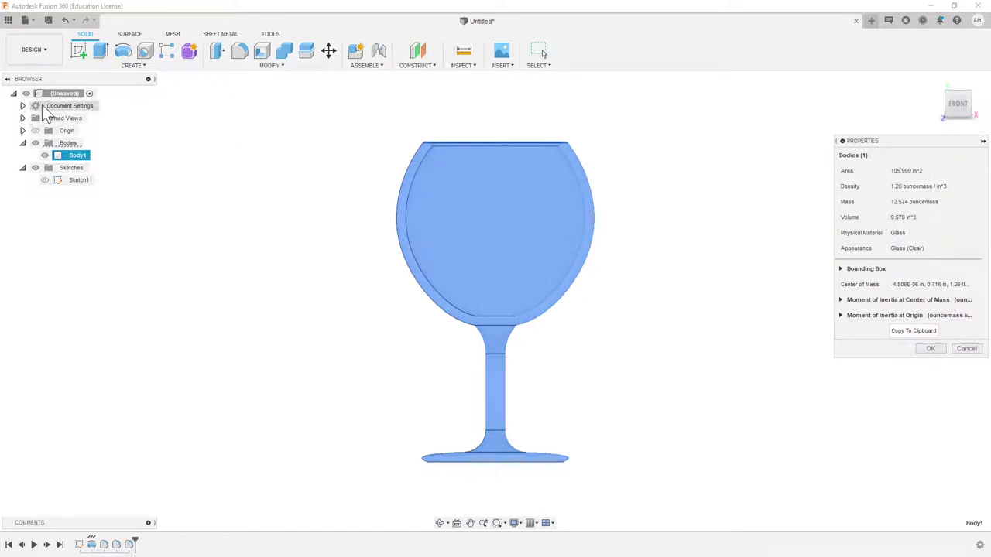
click(931, 350)
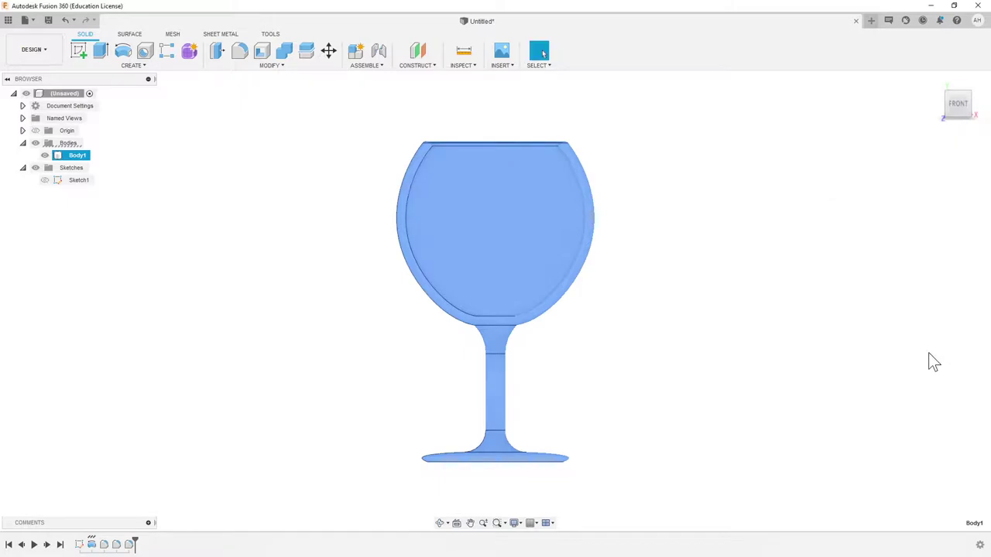
Step: Change the design's units to centimetres in Document Settings
click(22, 105)
click(87, 118)
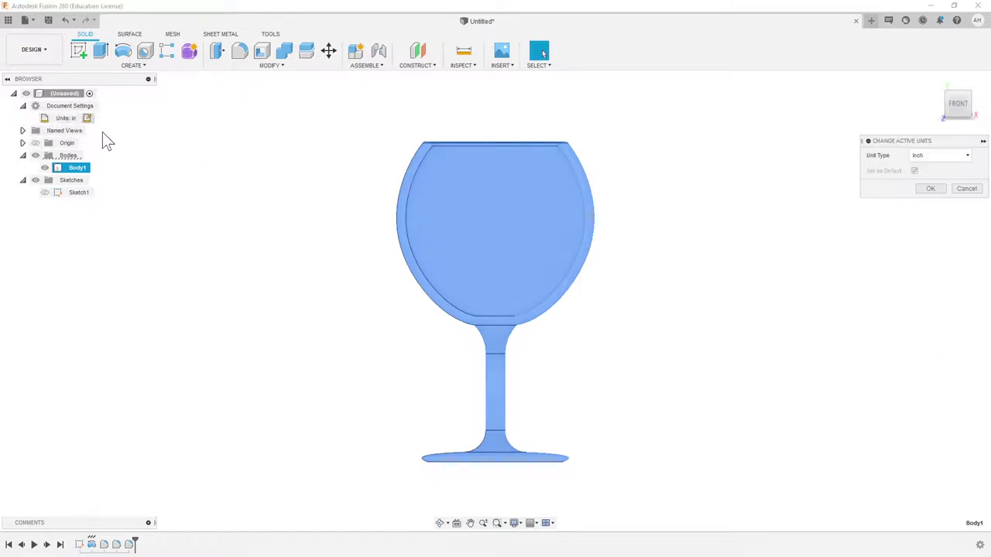
click(938, 172)
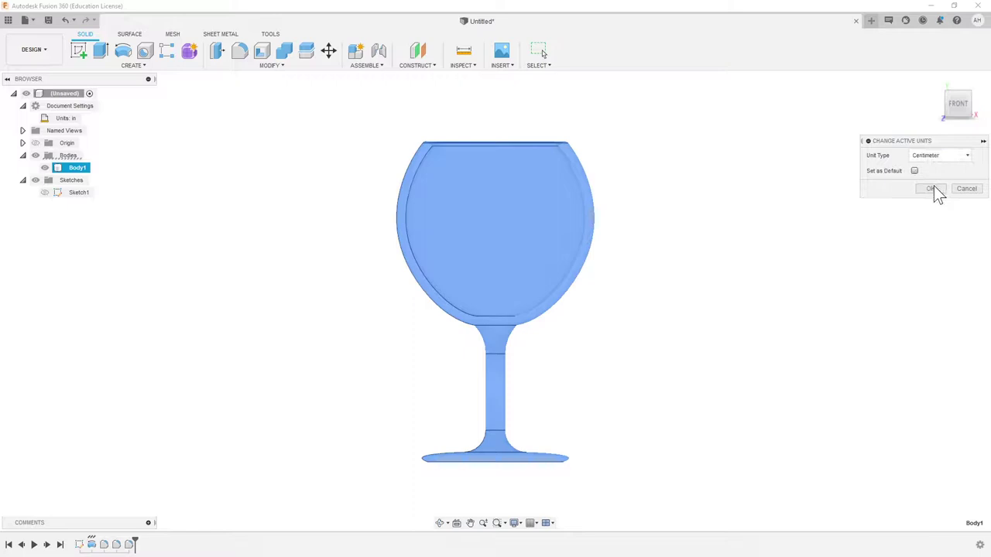
click(934, 187)
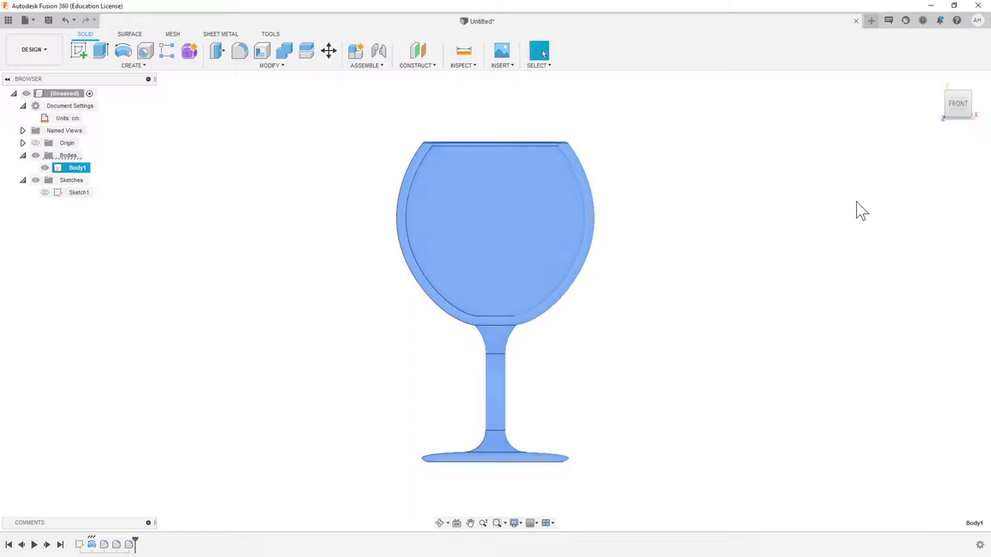
Step: Review Body1's metric properties, including moments of inertia at center of mass and origin
right_click(77, 168)
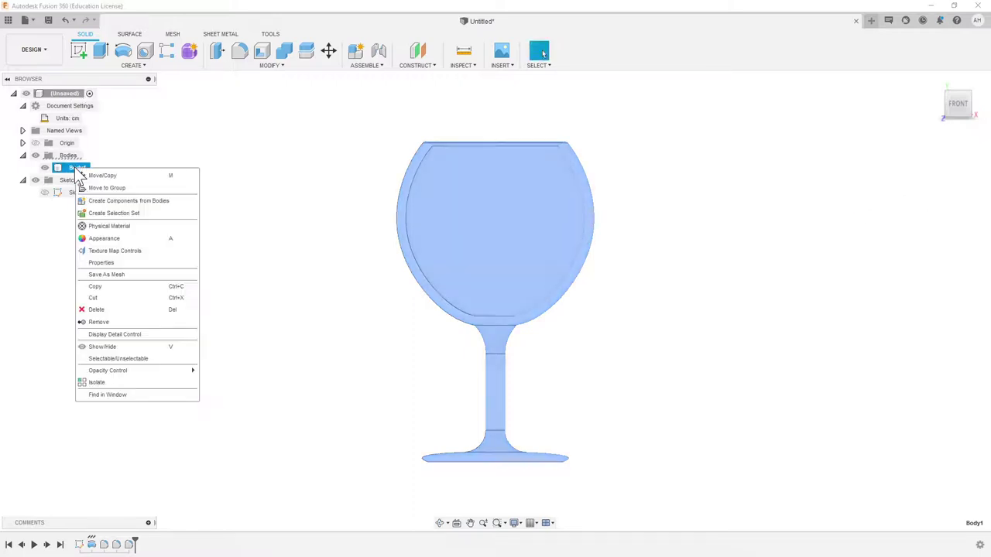
click(103, 264)
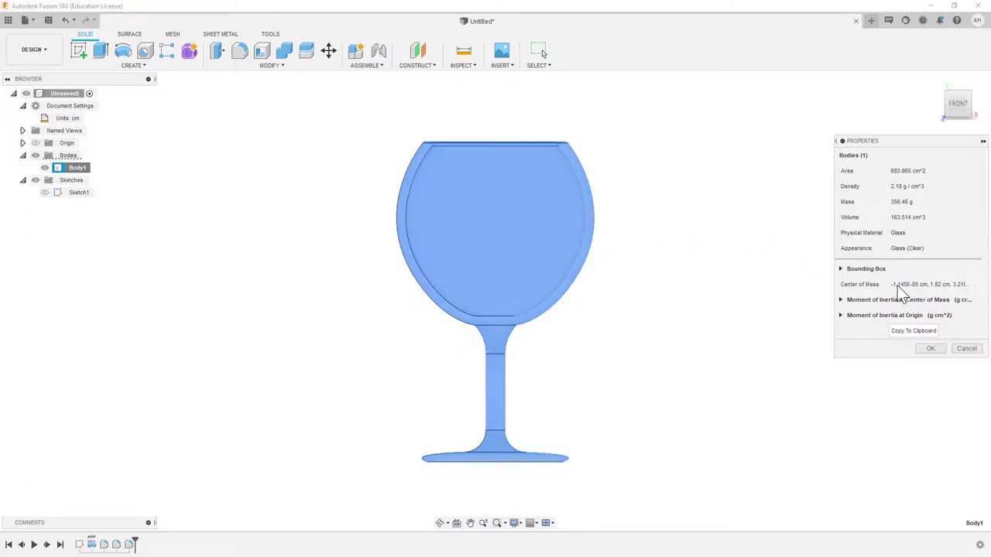
click(841, 300)
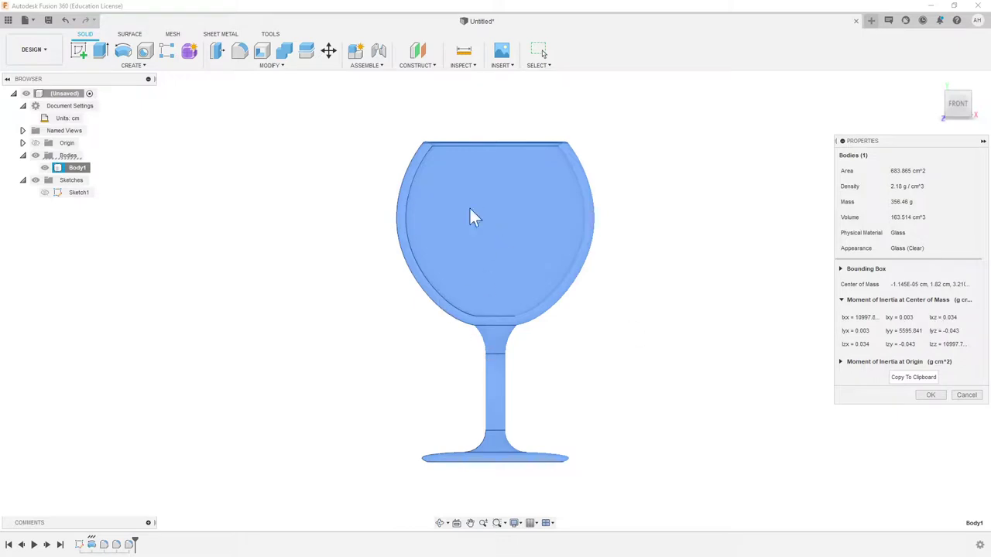
click(843, 362)
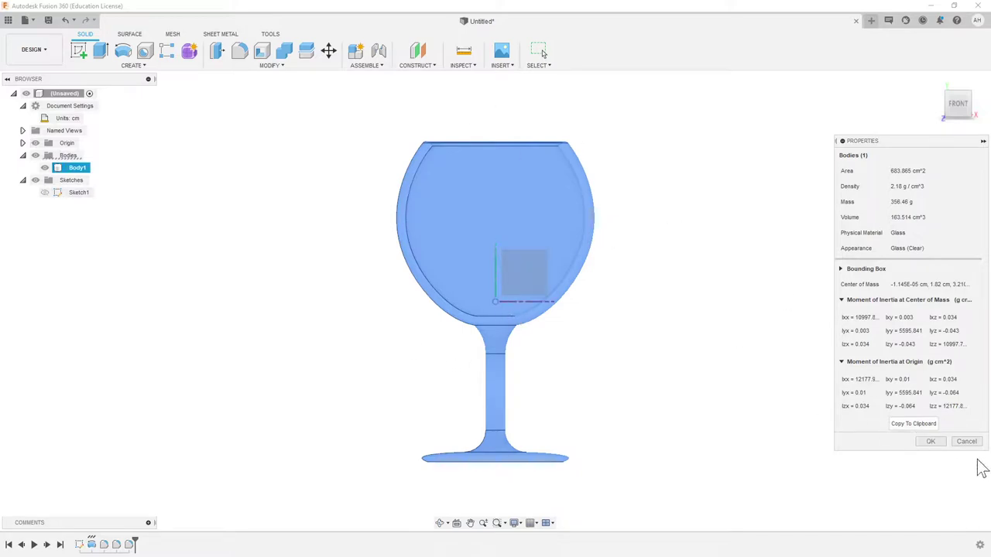
click(930, 441)
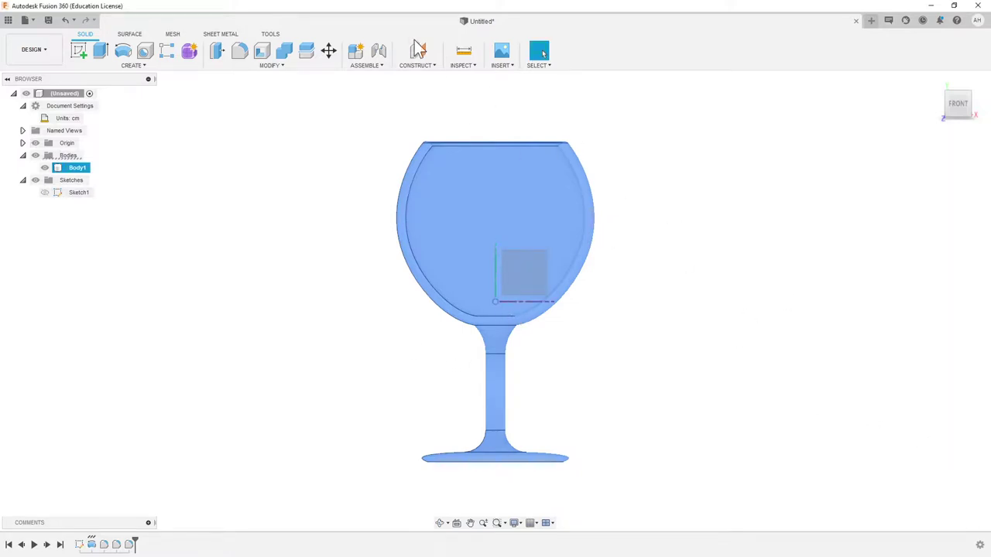
Step: Add a center of mass analysis for Body1 and hide the Origin folder
click(469, 68)
click(474, 191)
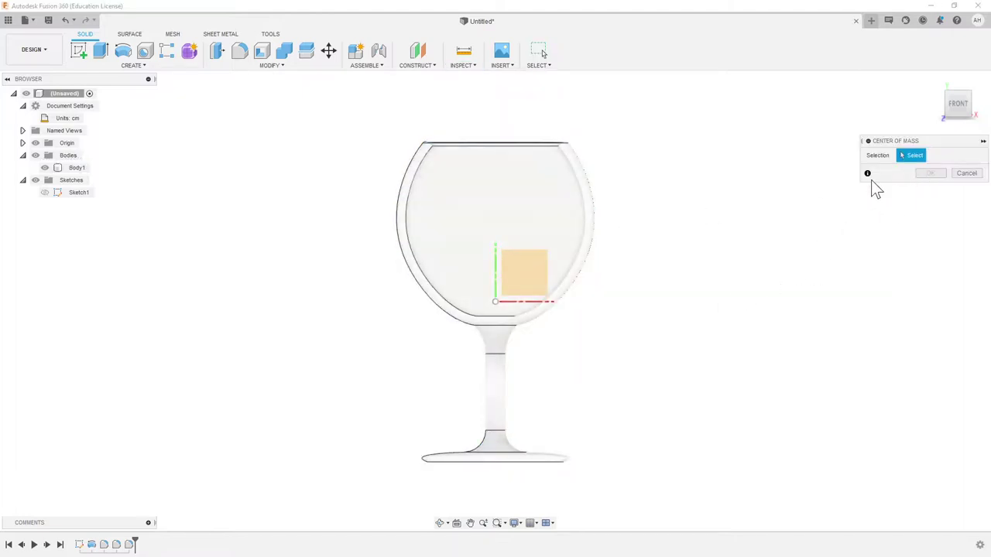
click(573, 224)
click(927, 174)
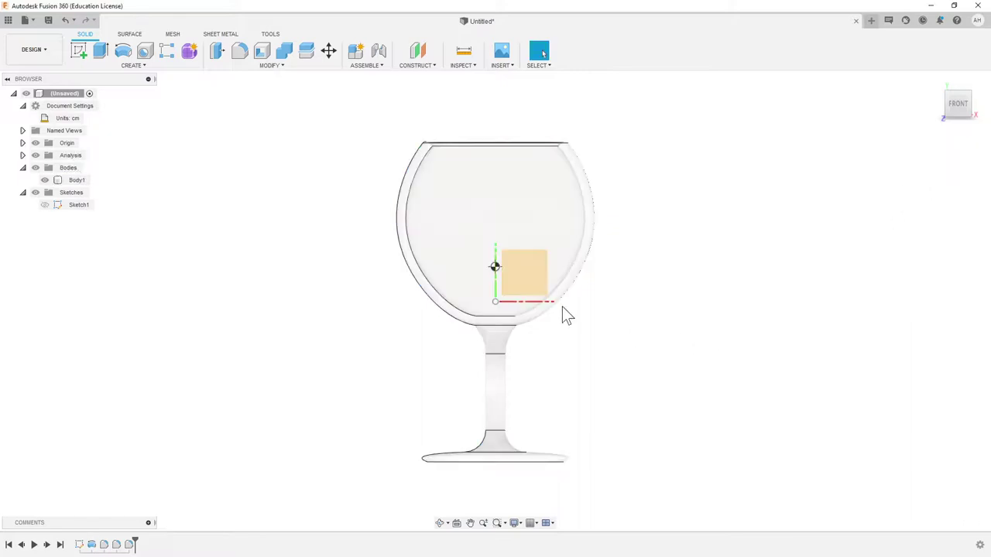
click(37, 144)
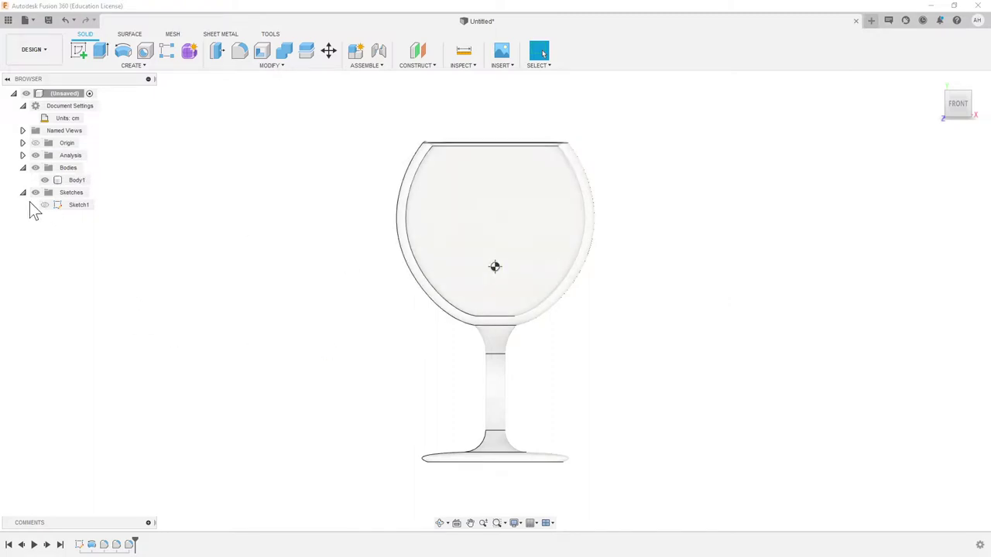
Step: In Sketch1, extend the foot base line left and widen the foot curve, then finish
right_click(74, 207)
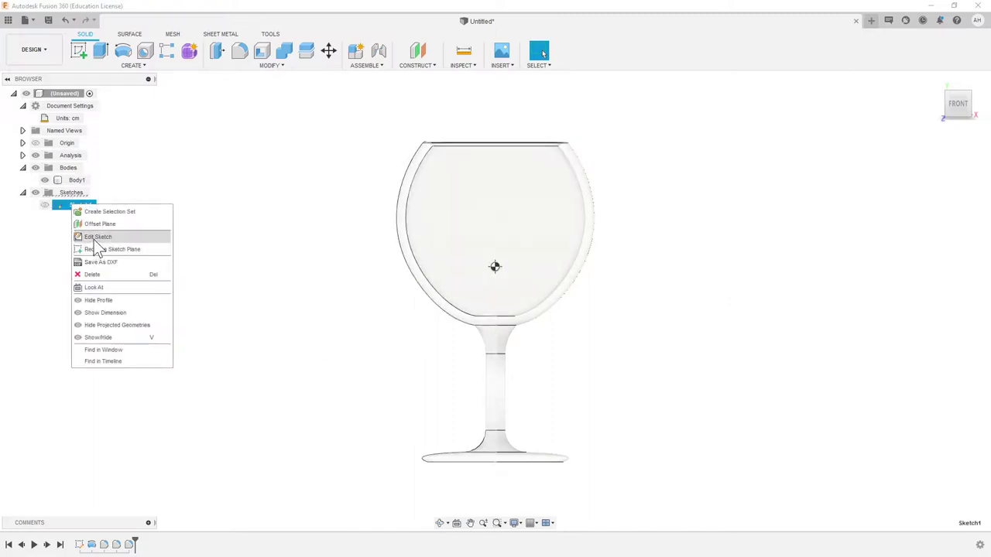
click(91, 235)
mouse_move(427, 462)
mouse_down()
mouse_move(341, 463)
mouse_move(319, 488)
mouse_up()
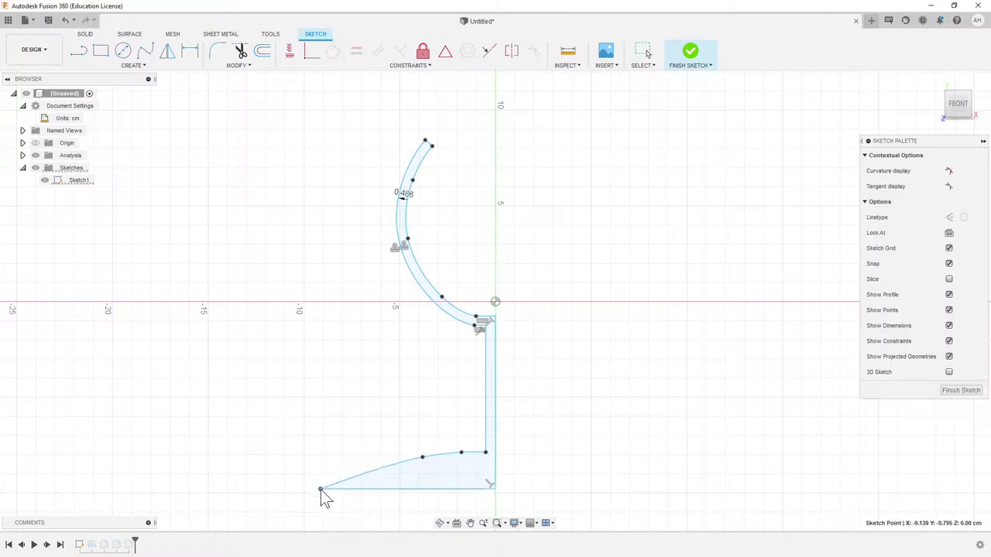
drag(419, 458, 355, 466)
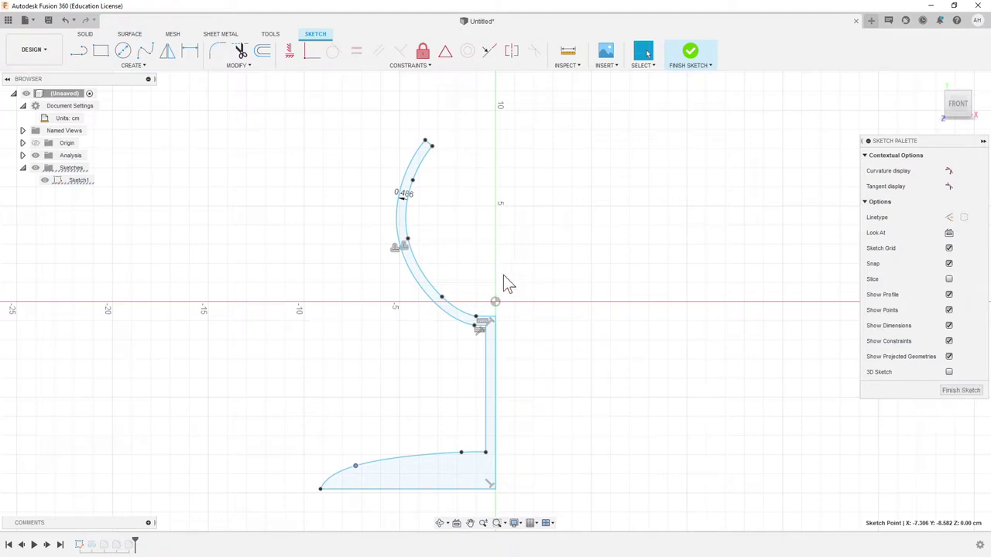
click(956, 389)
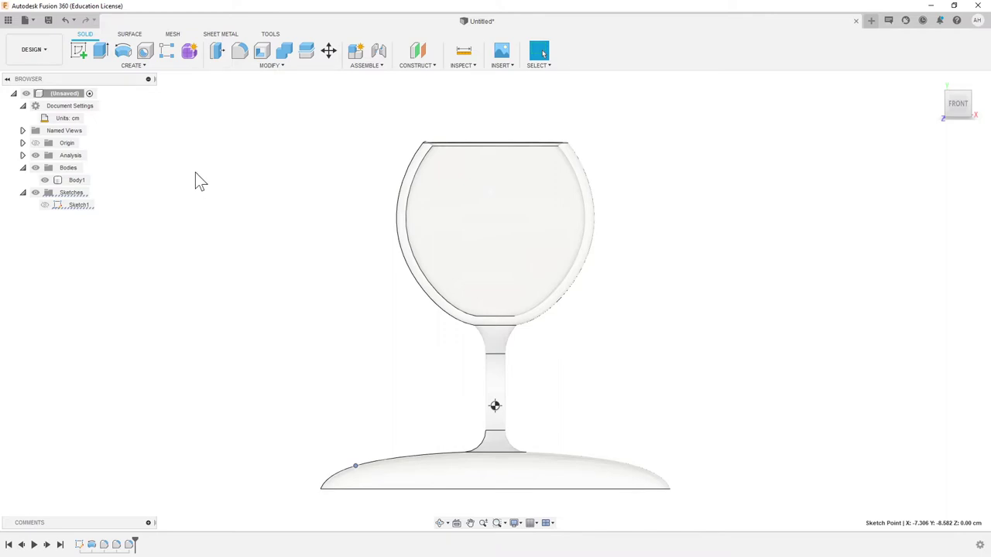
Step: Tessellate Body1 into a triangle mesh, then view the goblet from a tilted three-quarter angle
click(172, 36)
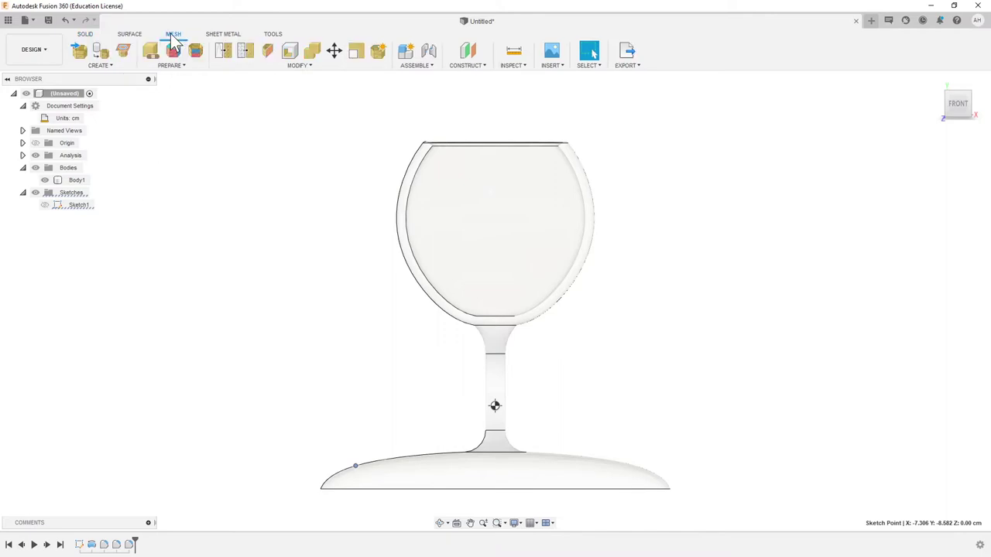
click(101, 54)
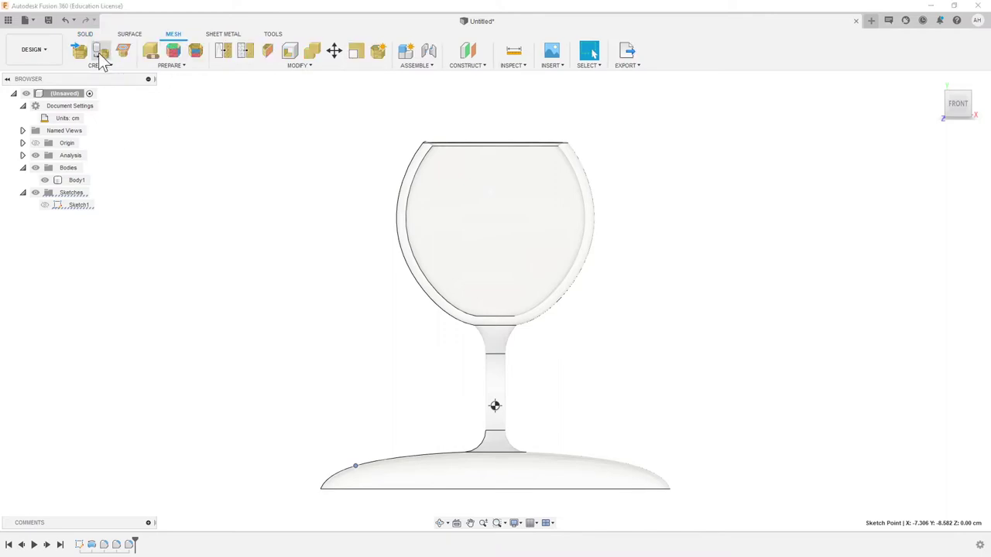
click(529, 244)
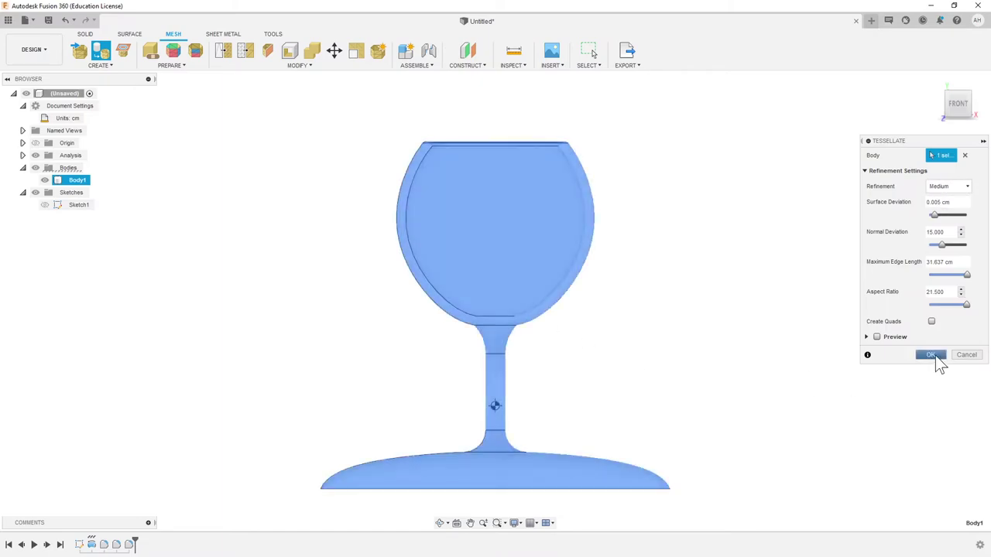
click(931, 354)
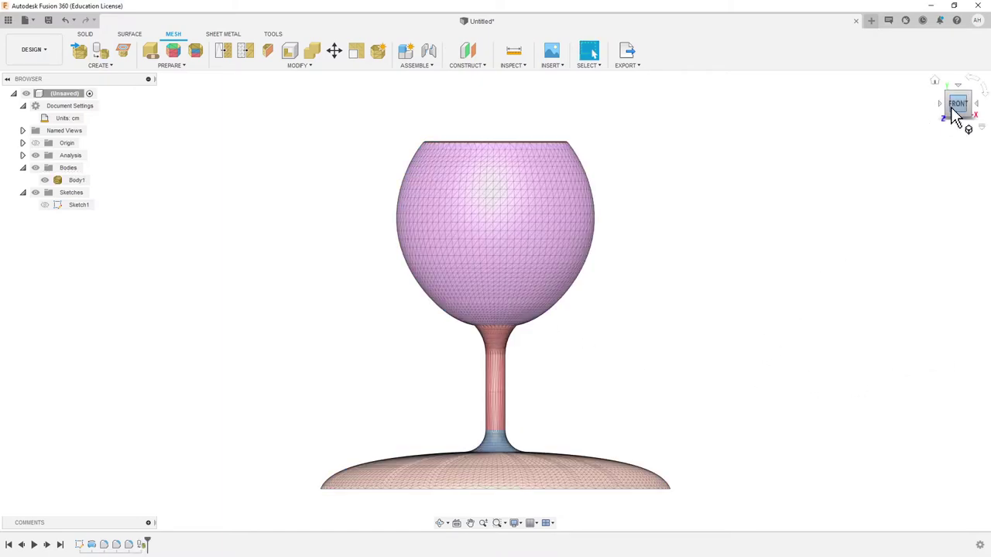
mouse_move(954, 116)
mouse_down()
mouse_move(921, 139)
mouse_move(906, 122)
mouse_move(921, 119)
mouse_move(802, 188)
mouse_up()
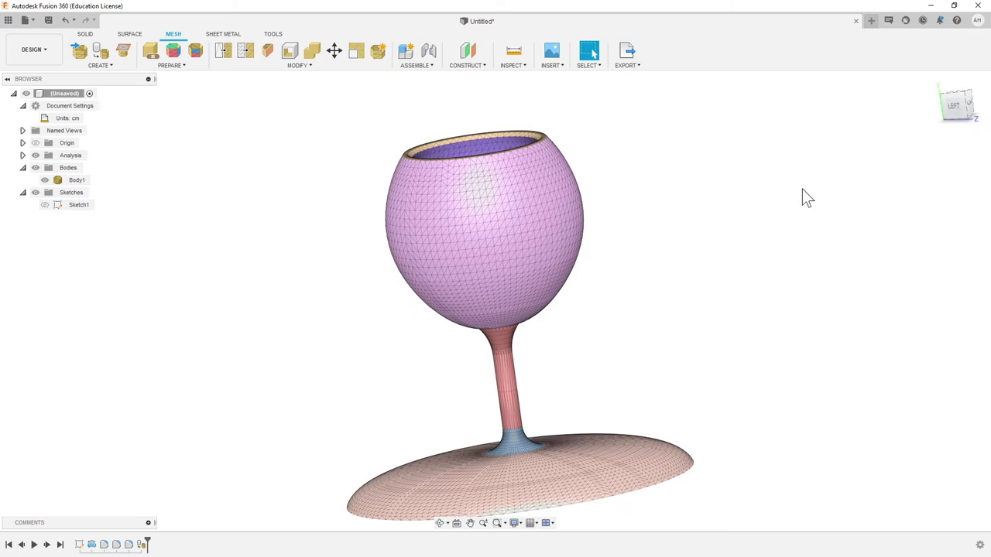
mouse_move(964, 129)
mouse_down()
mouse_move(951, 116)
mouse_move(931, 128)
mouse_move(945, 119)
mouse_move(953, 128)
mouse_up()
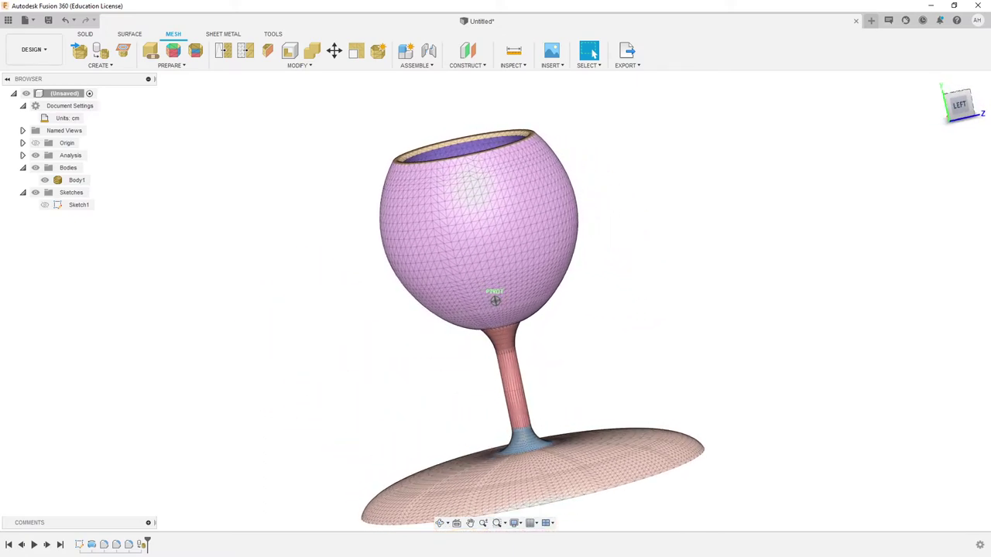